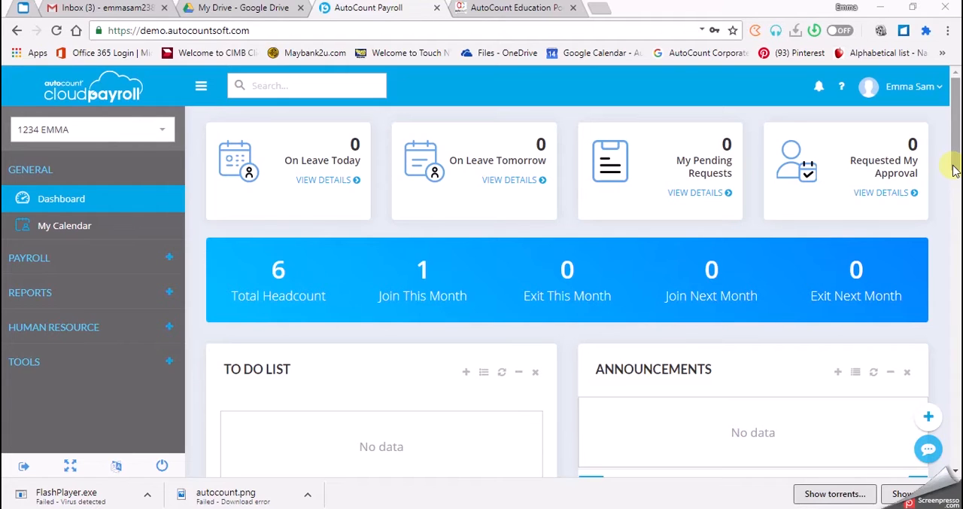
- Go to the Calendar page under General Maintenance and open the DEFAULT calendar for editing
click(168, 361)
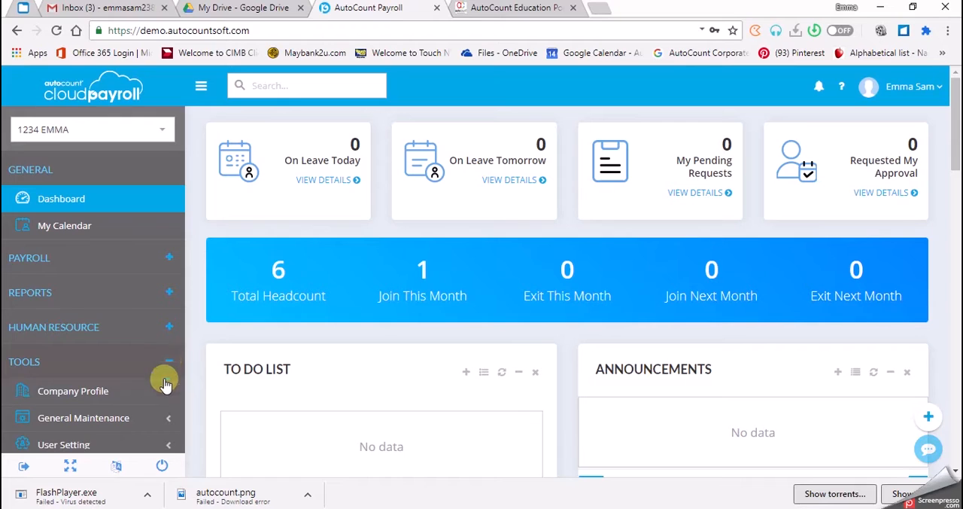
scroll(157, 409, down, 1)
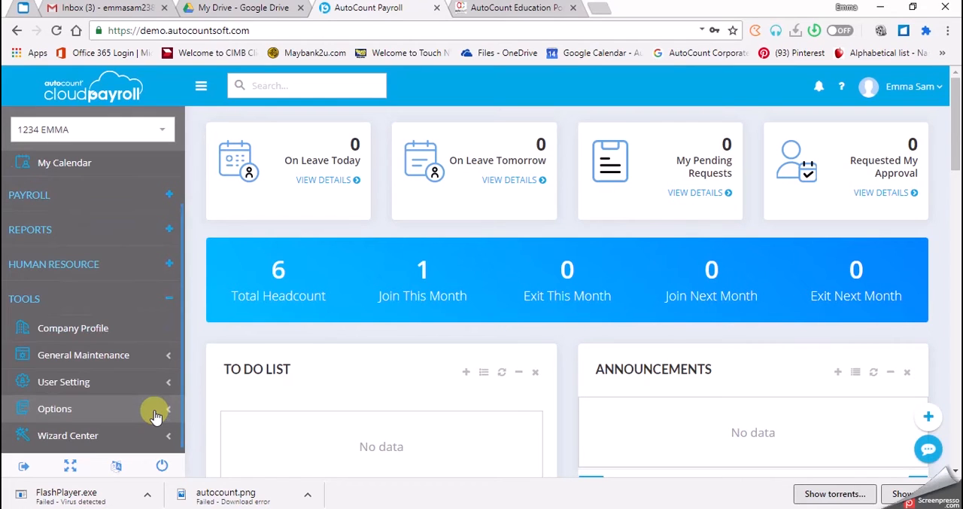
click(159, 360)
scroll(160, 361, down, 3)
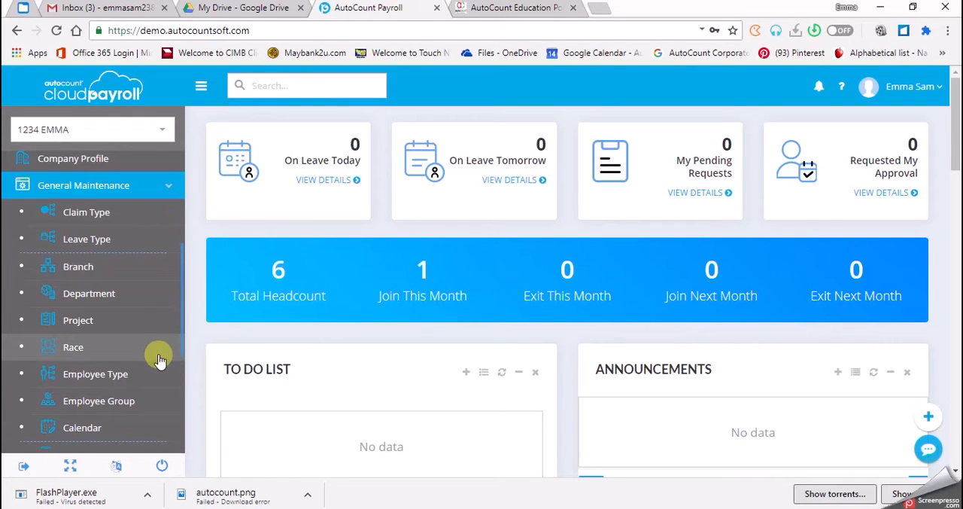
scroll(160, 360, down, 1)
click(98, 352)
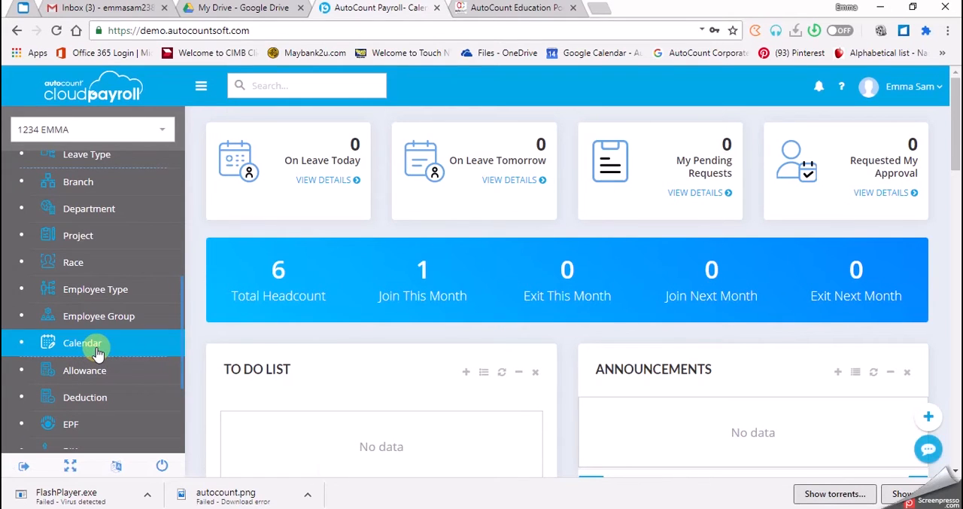
click(59, 335)
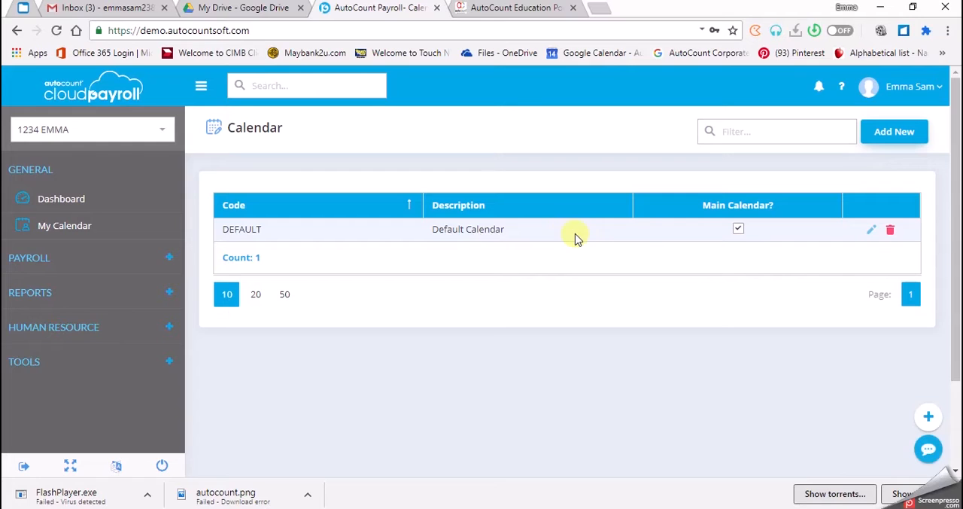
click(873, 232)
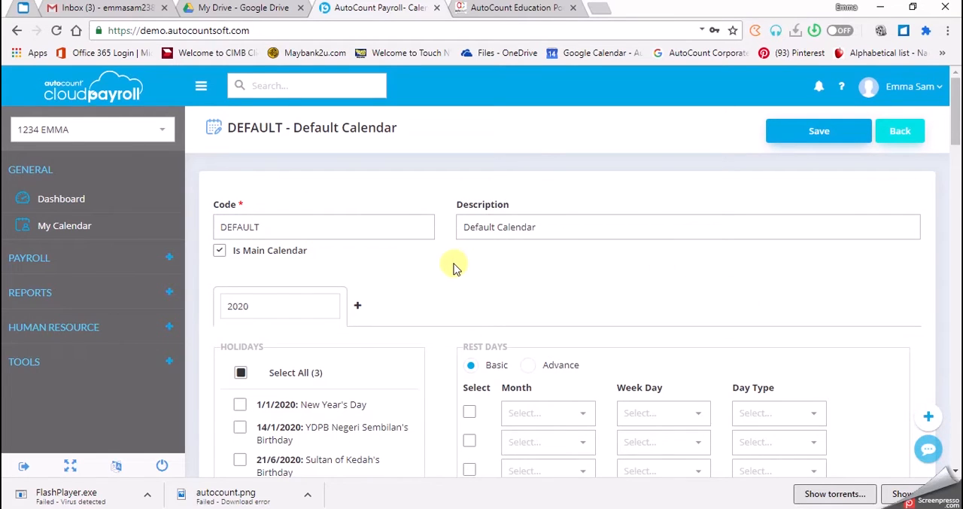
- Select the 2020 holidays New Year's Day, Chinese New Year on 25, 26 and 27 January, and Thaipusam on 8 February
scroll(454, 265, down, 1)
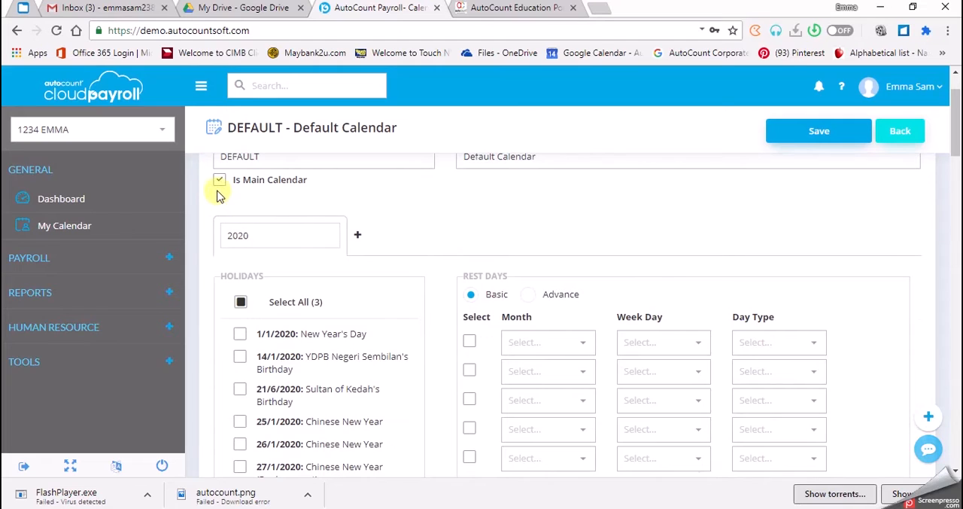
scroll(215, 226, up, 1)
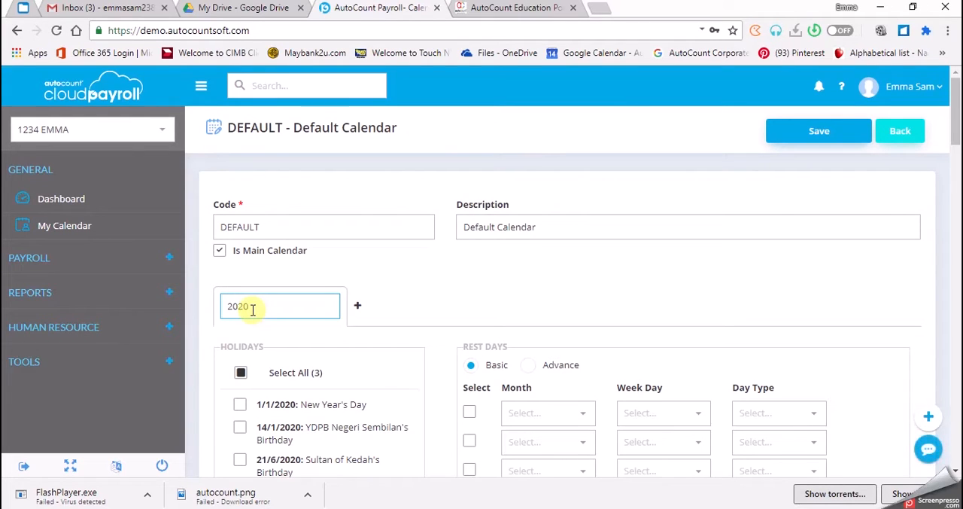
scroll(252, 308, down, 2)
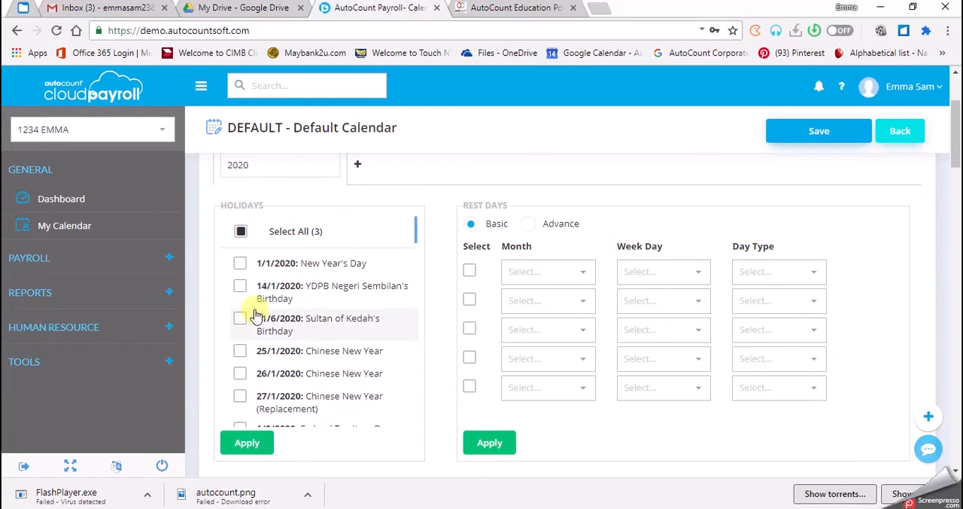
scroll(261, 311, up, 1)
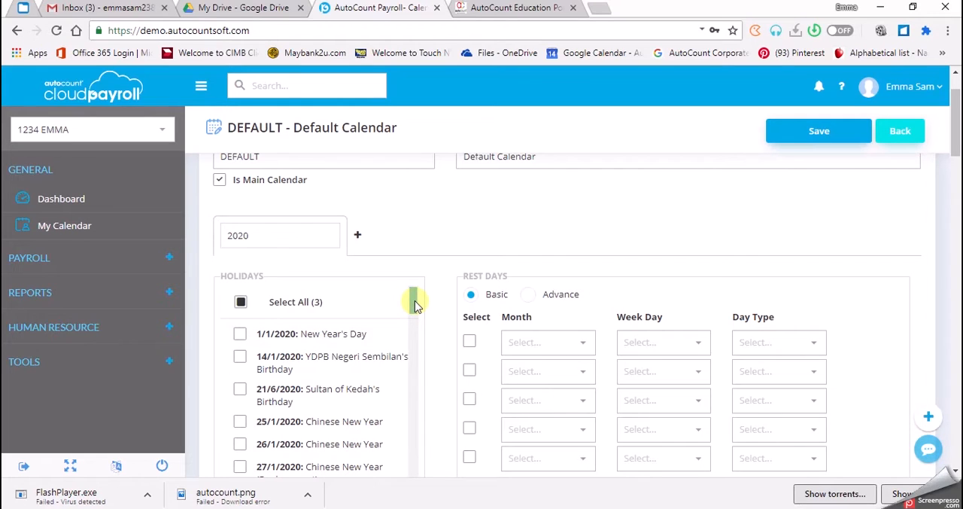
click(242, 337)
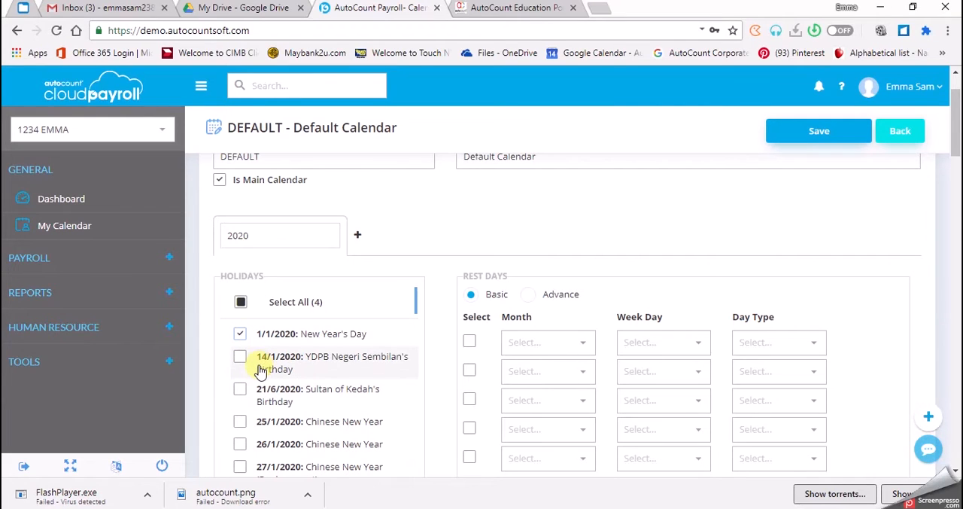
scroll(260, 369, down, 1)
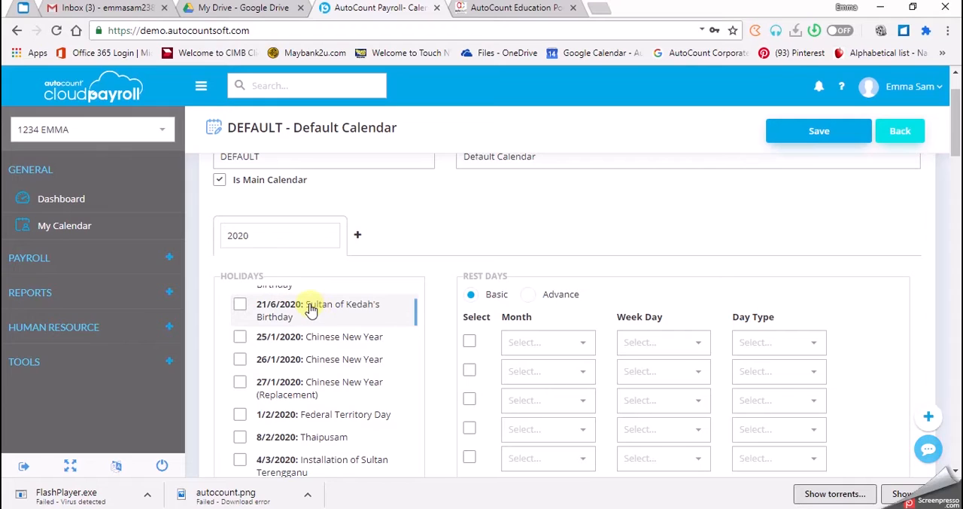
click(242, 342)
click(240, 363)
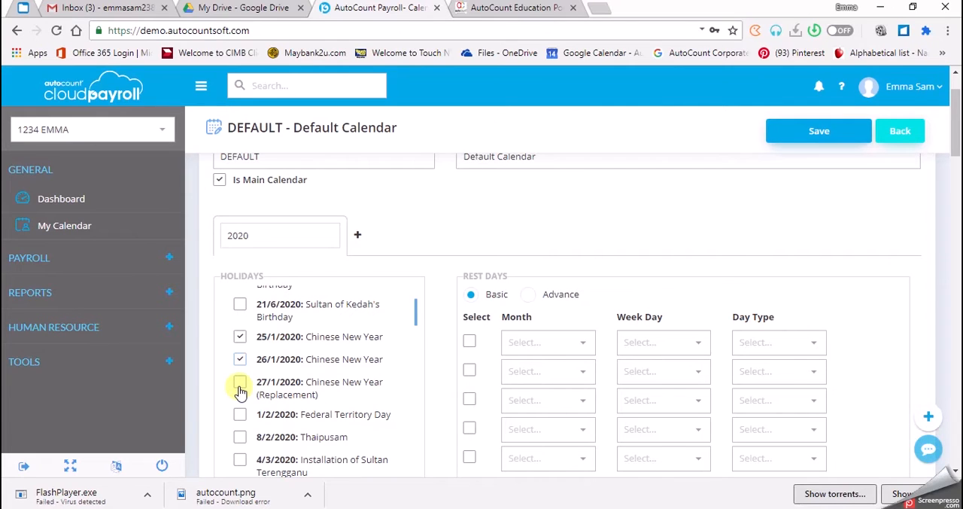
click(240, 389)
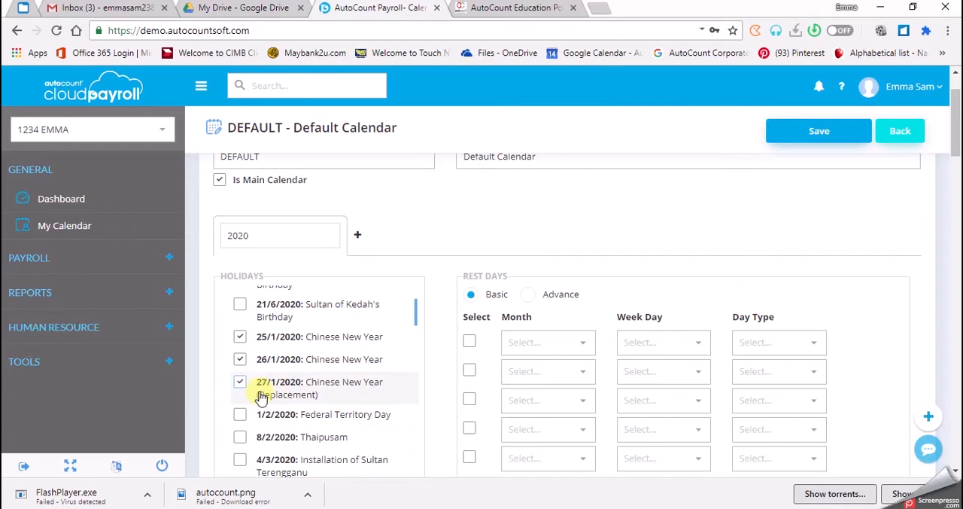
scroll(243, 398, down, 1)
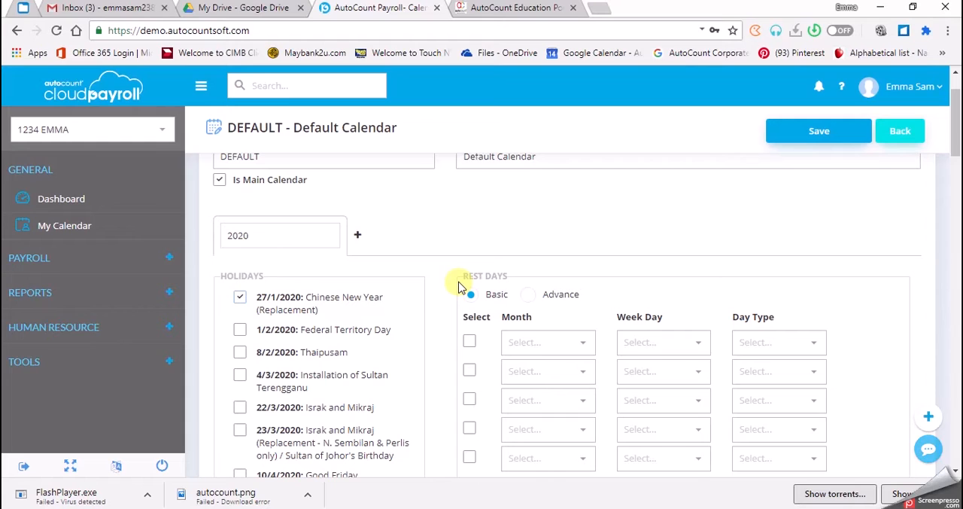
click(239, 352)
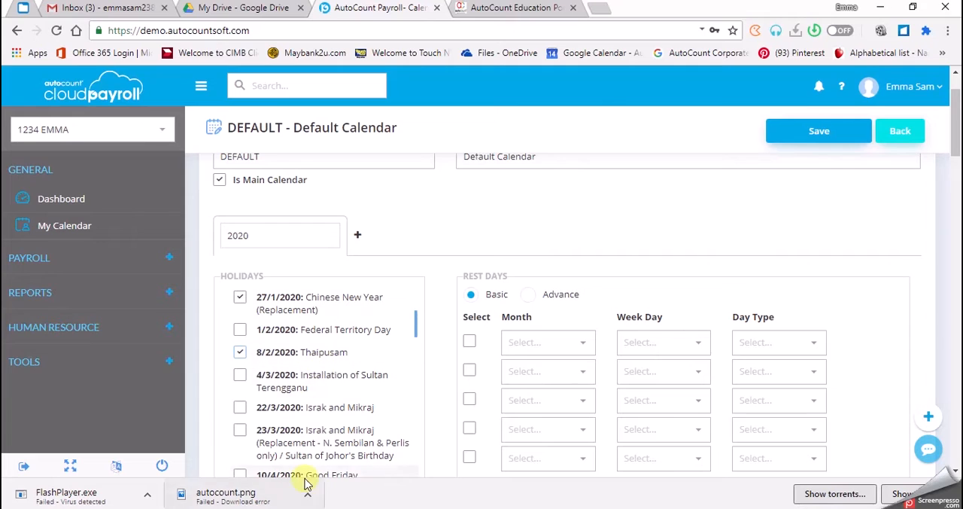
- Select the May 2020 holidays: Wesak Day, Nuzul Al-Quran on 10 and 11 May, and Hari Raya Aidilfitri on 24, 25 and 26 May
scroll(308, 421, down, 1)
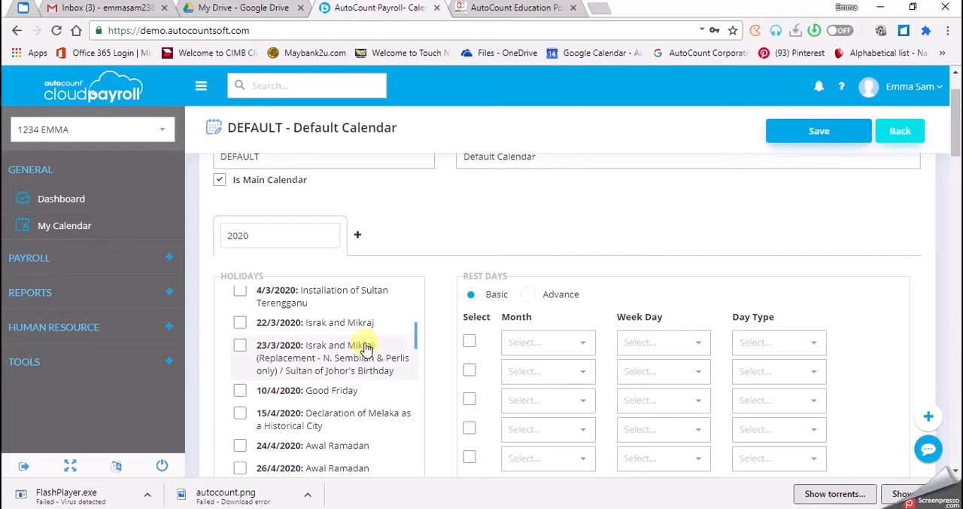
scroll(246, 403, down, 1)
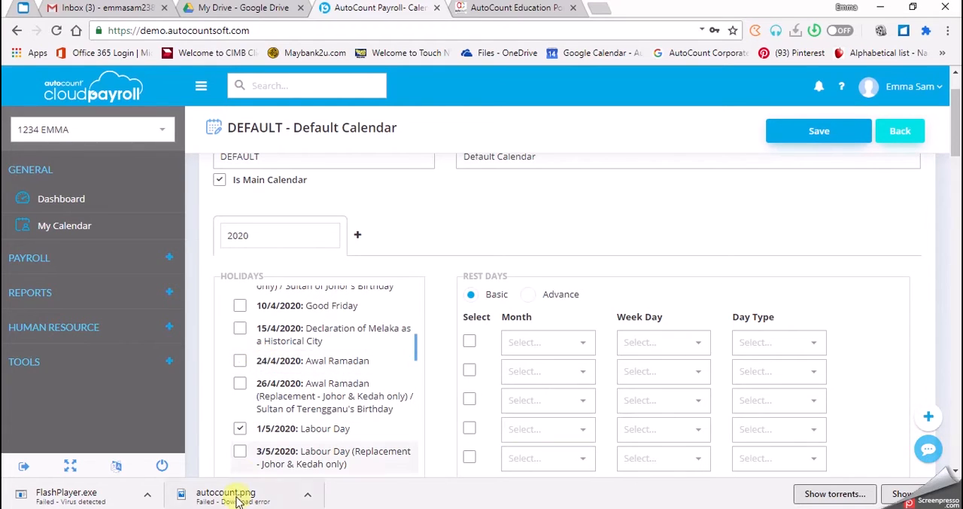
scroll(247, 421, down, 1)
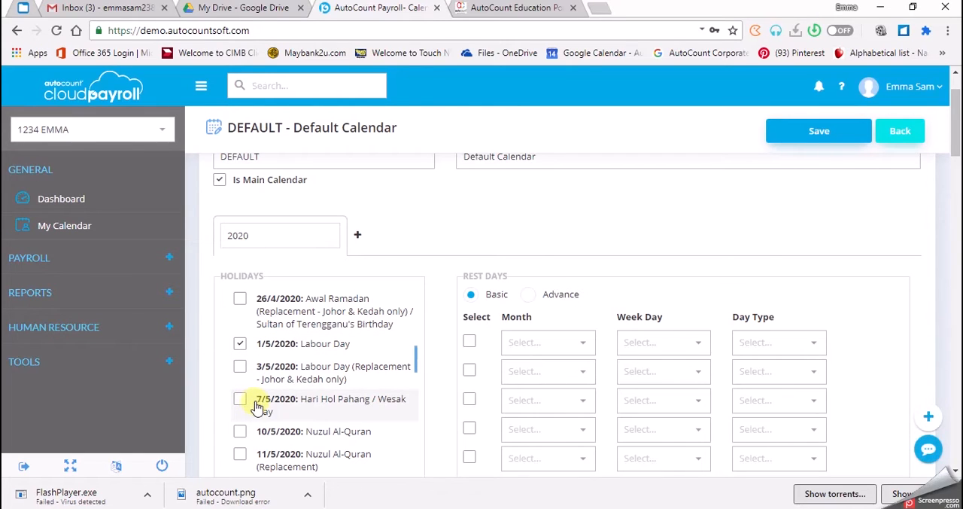
scroll(254, 399, down, 1)
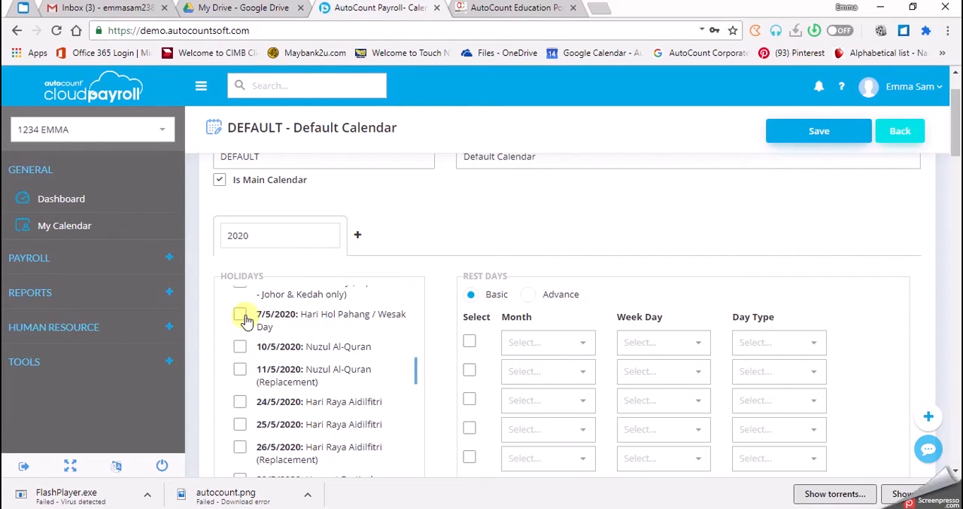
click(241, 314)
click(239, 348)
click(238, 370)
click(239, 403)
click(239, 427)
click(239, 449)
- Select Agong's Birthday on 8/6, Hari Raya Haji on 31/7 and 1/8, and Awal Muharram on 20/8 as holidays
scroll(238, 444, down, 2)
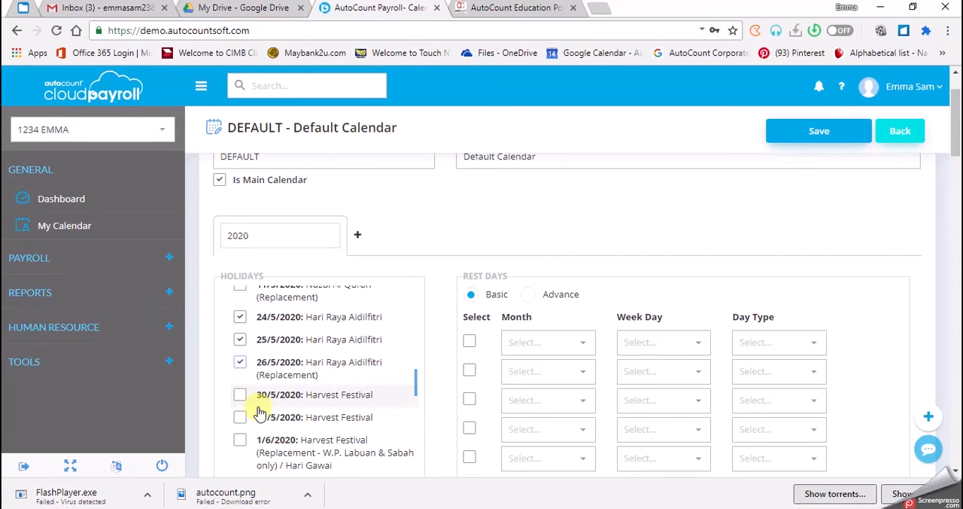
scroll(242, 419, down, 1)
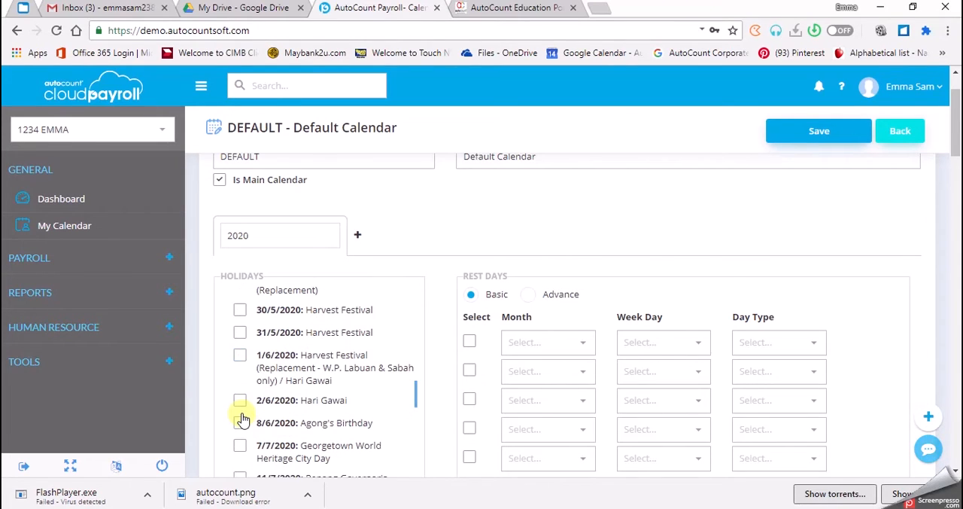
scroll(242, 420, down, 1)
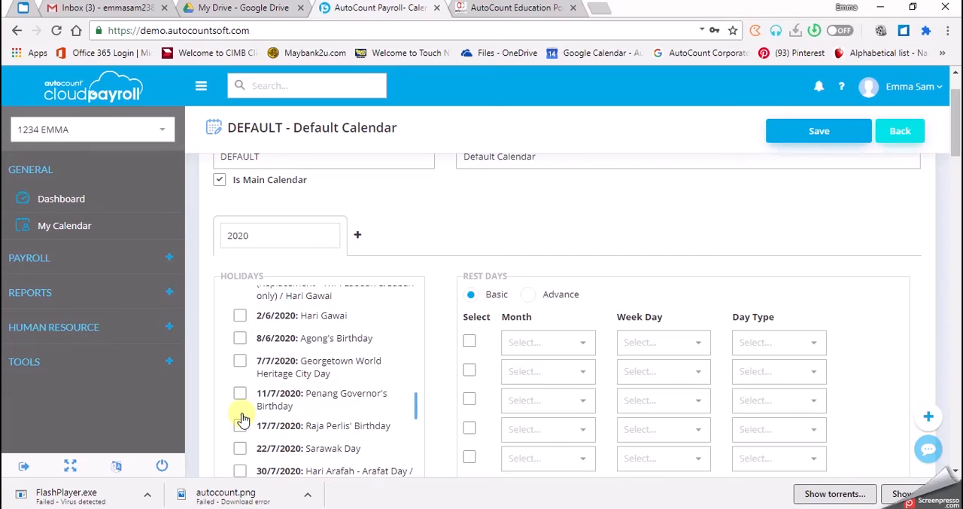
click(239, 340)
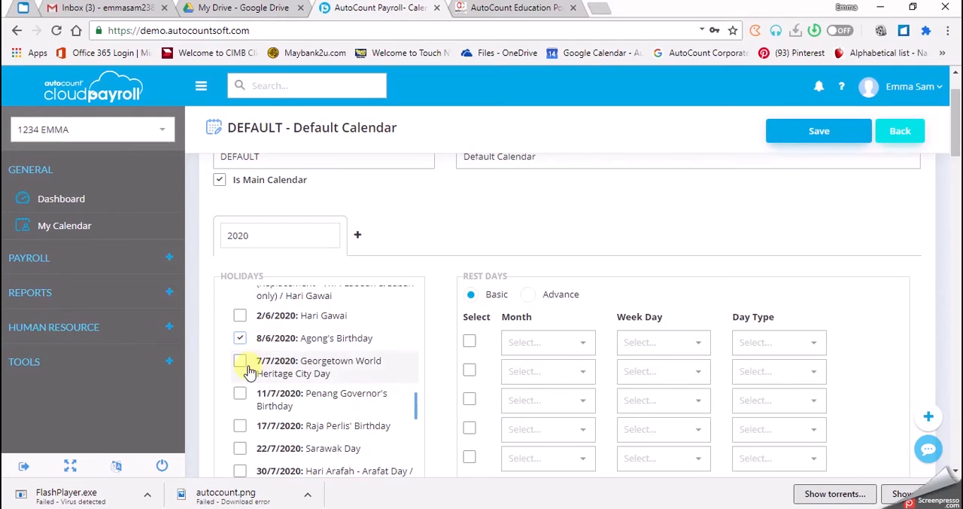
scroll(258, 418, down, 1)
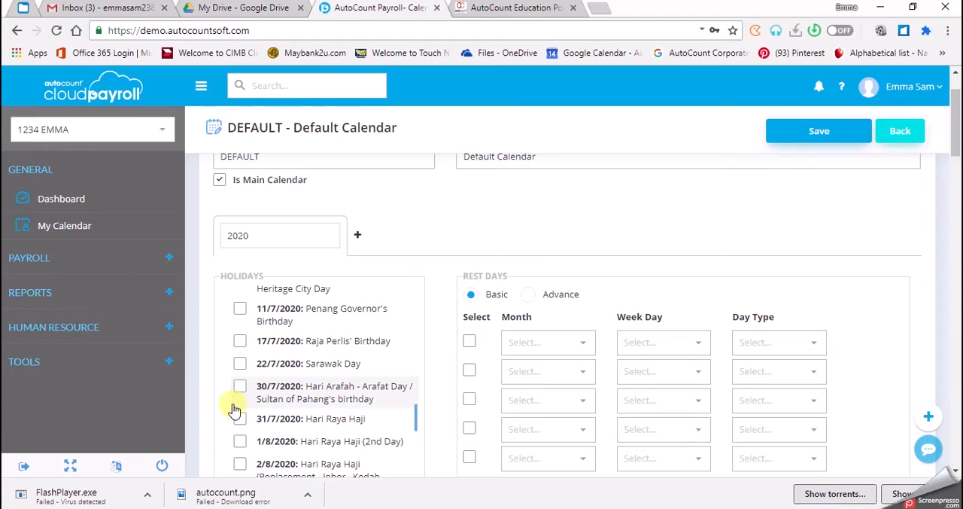
click(239, 418)
scroll(243, 443, down, 1)
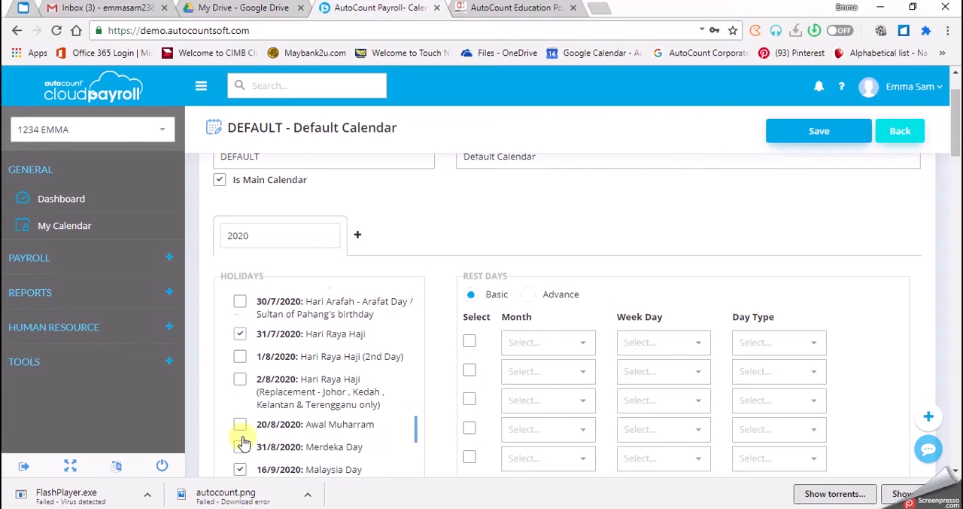
click(241, 444)
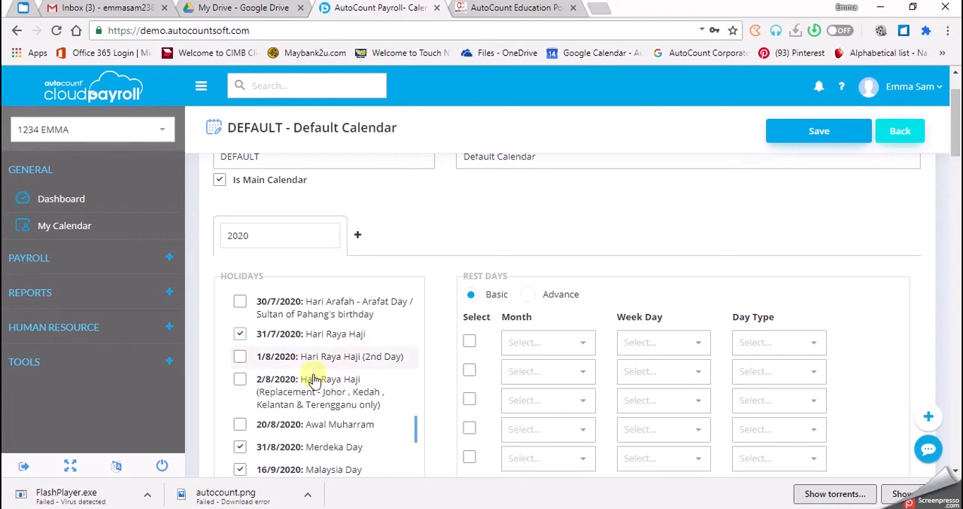
click(239, 356)
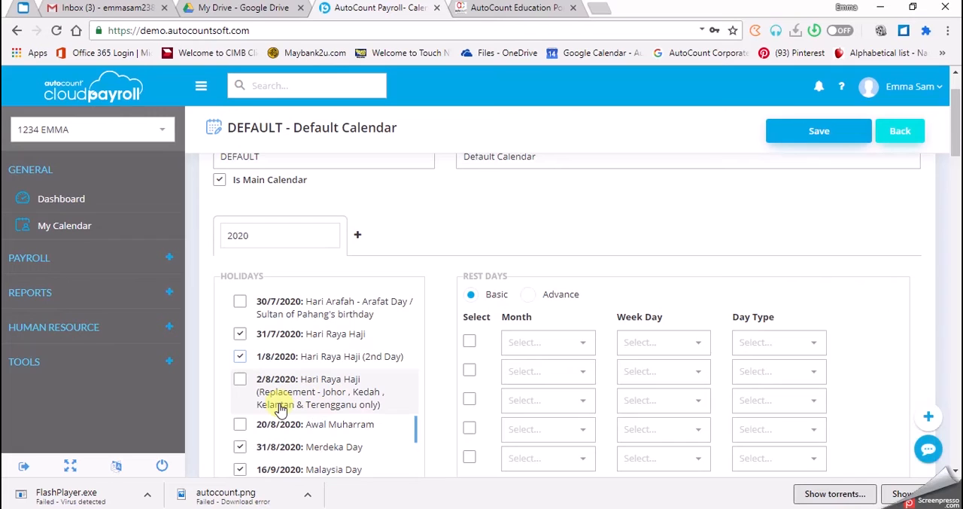
click(240, 426)
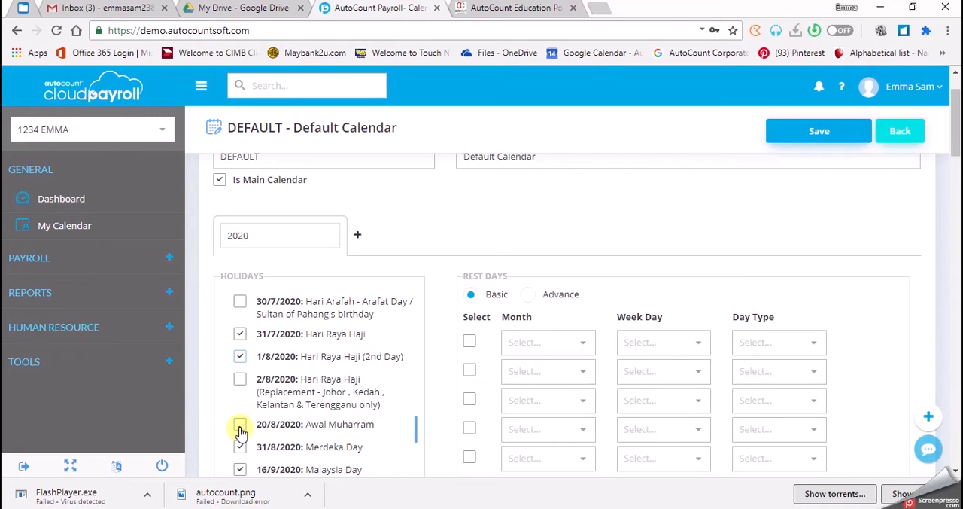
- Select Prophet Muhammad's Birthday on 29/10, Sultan of Selangor's Birthday on 11/12 and Christmas Day on 25/12 as 2020 holidays
scroll(256, 376, down, 2)
scroll(254, 383, up, 1)
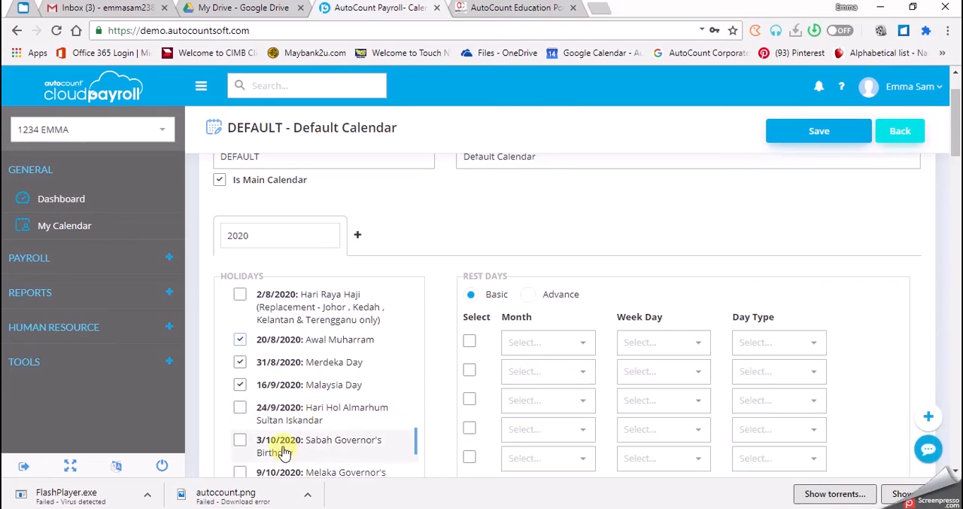
scroll(241, 446, down, 1)
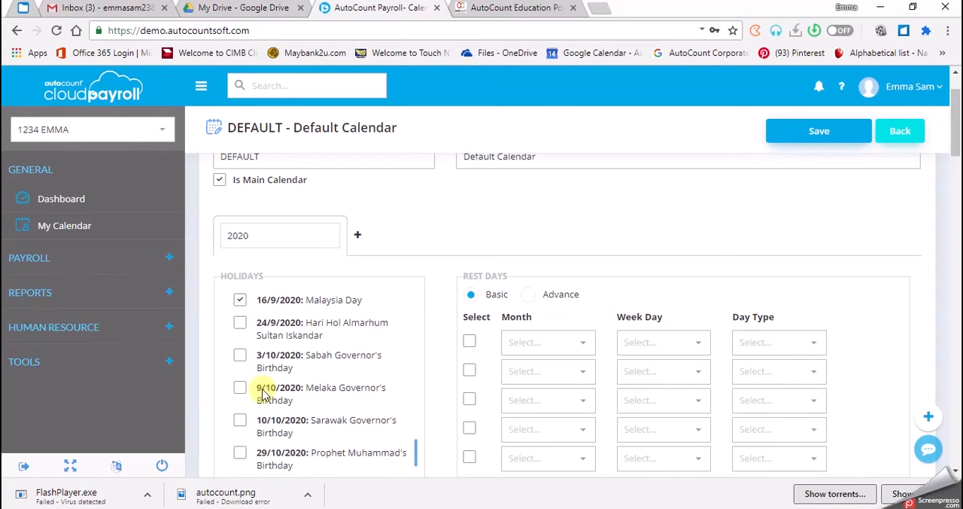
scroll(262, 405, down, 1)
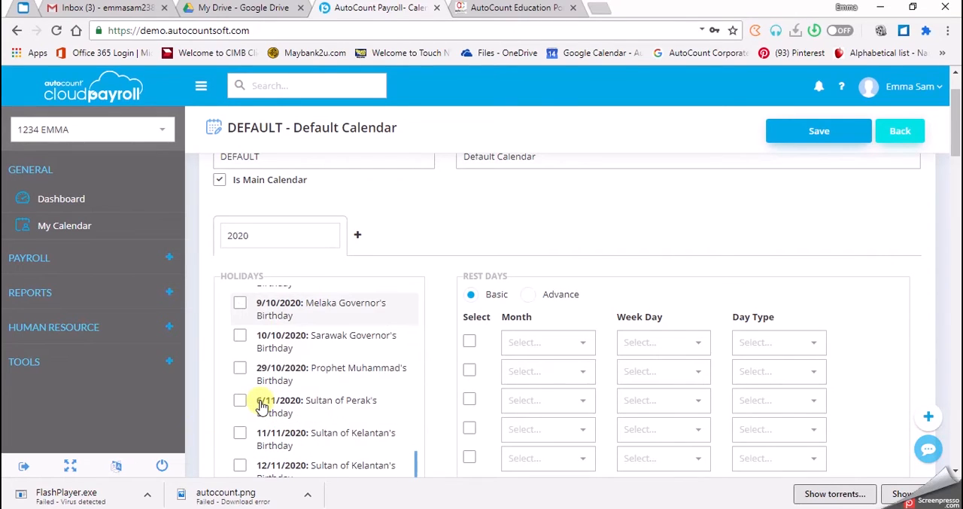
click(239, 368)
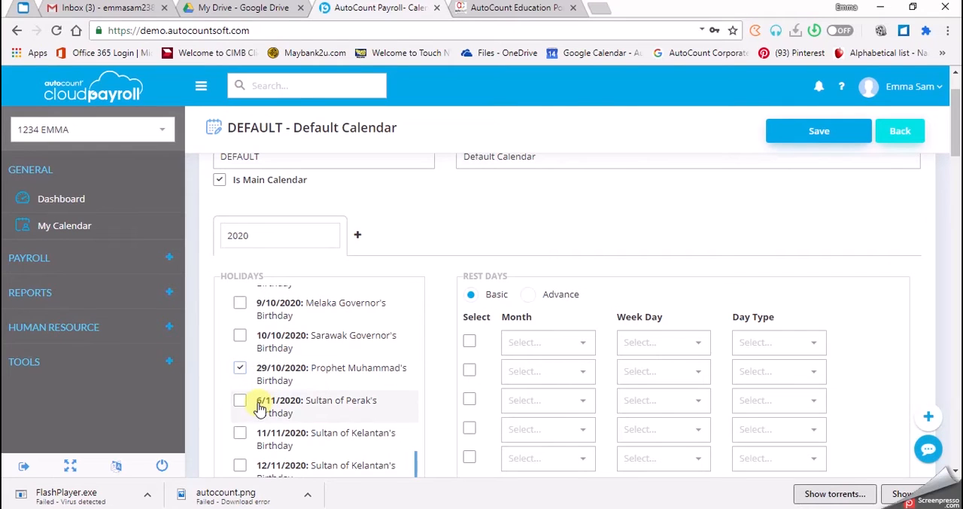
scroll(258, 405, down, 1)
scroll(260, 408, down, 1)
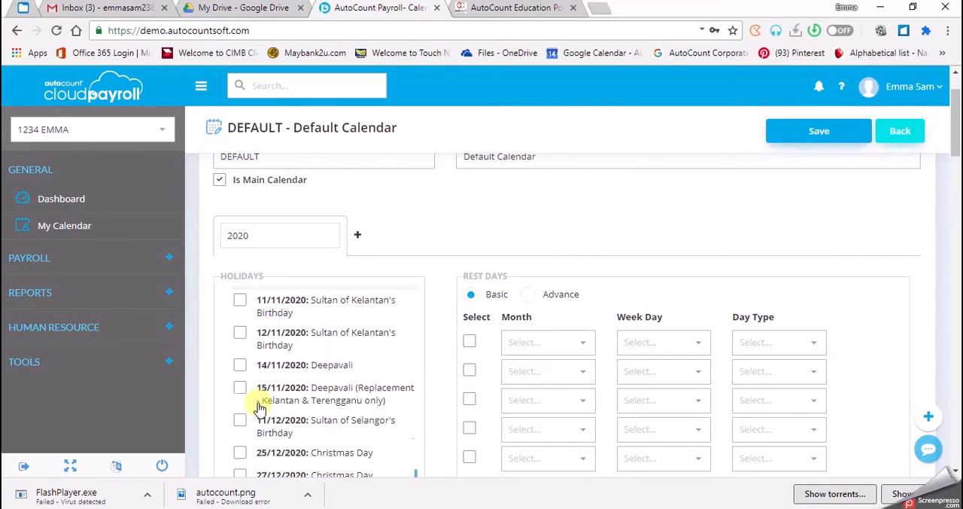
click(240, 421)
scroll(244, 432, down, 1)
scroll(243, 431, down, 1)
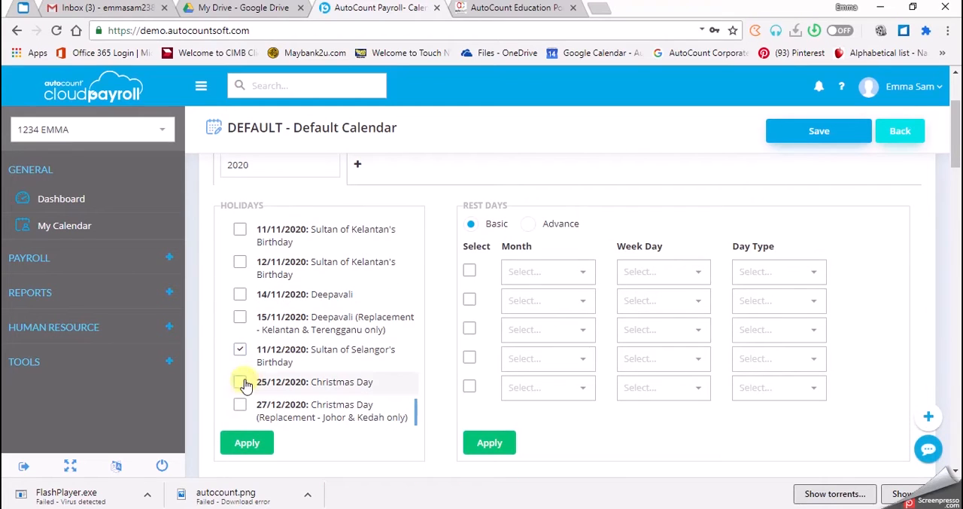
click(240, 383)
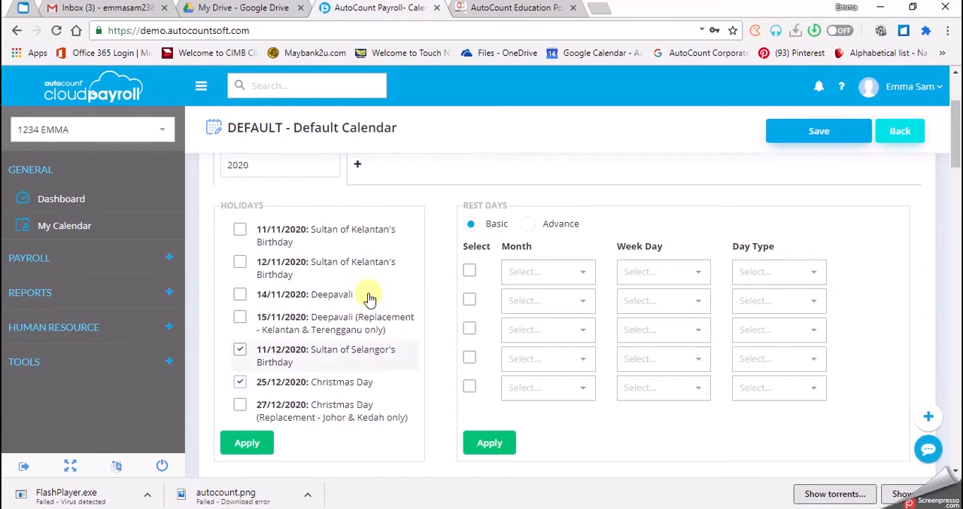
- Return to the start of the holiday list and apply the selected holidays to the 2020 calendar
scroll(361, 301, up, 15)
scroll(364, 321, up, 5)
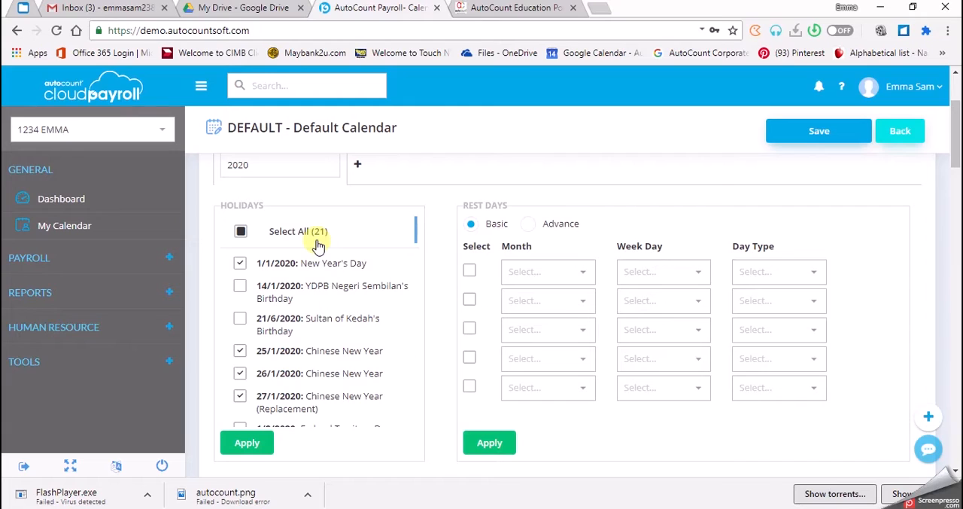
click(248, 443)
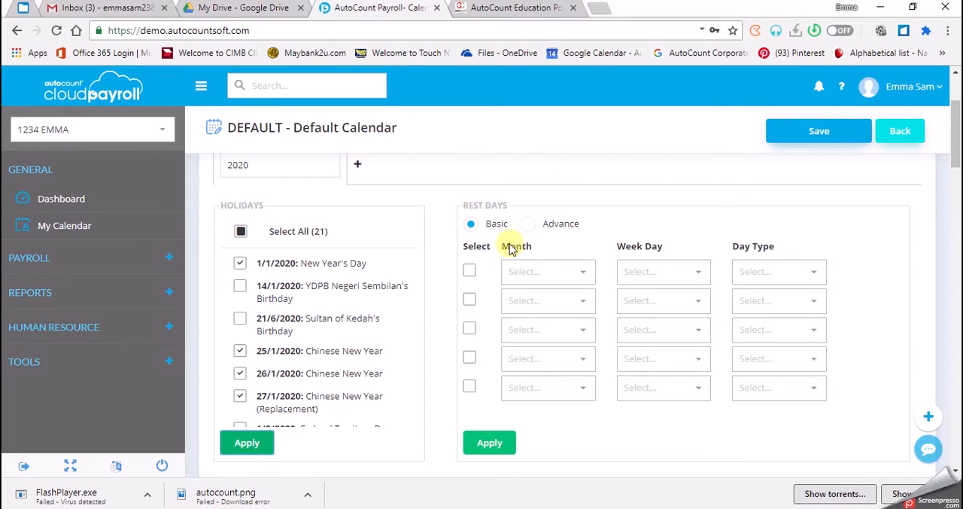
- Enable the first basic rest day rule and set it to Every Month, Saturday, Full Day
click(469, 270)
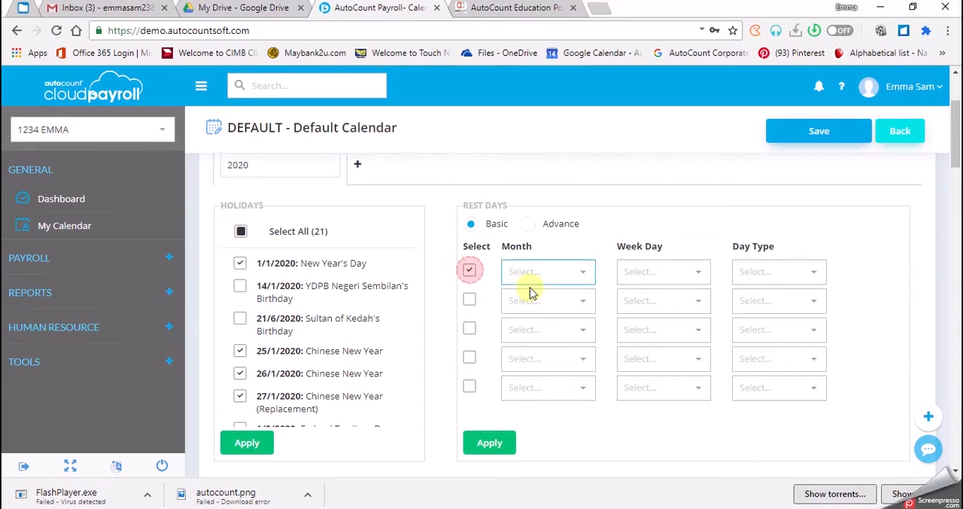
click(526, 276)
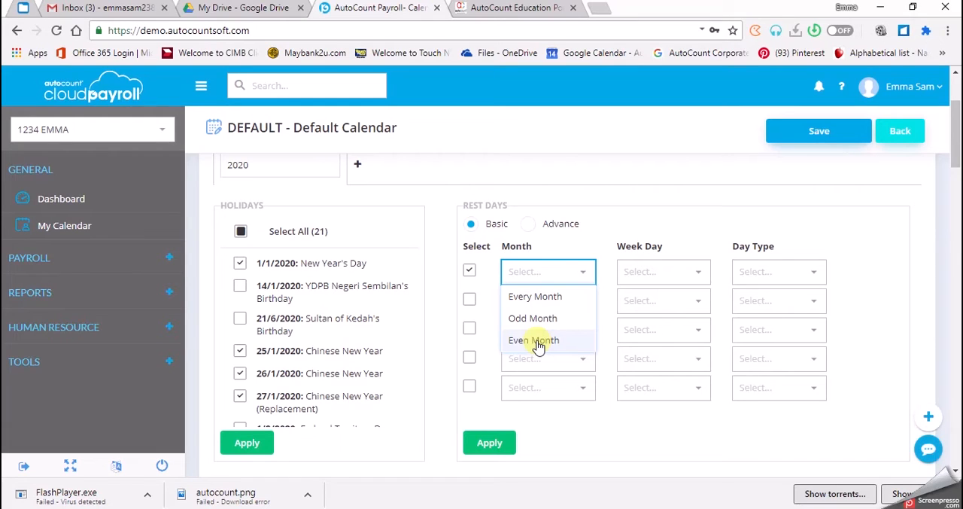
click(534, 301)
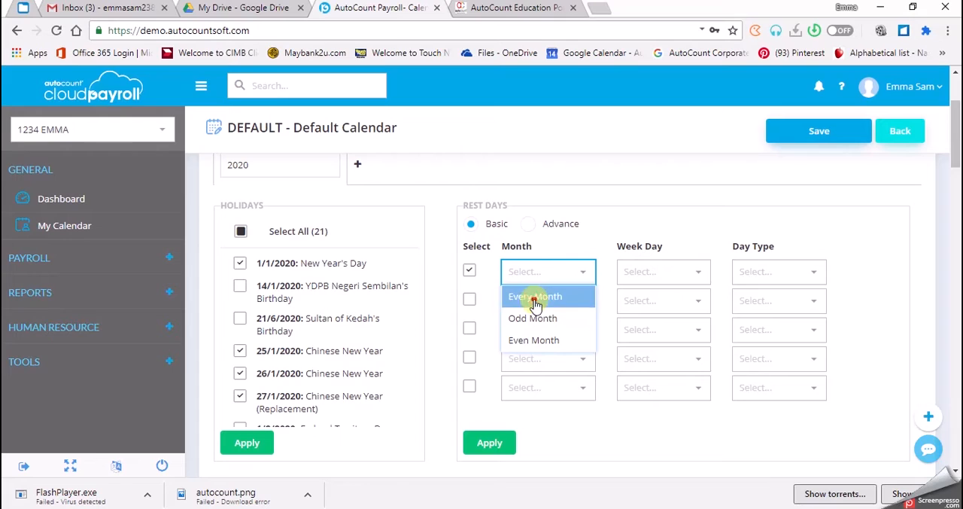
click(652, 276)
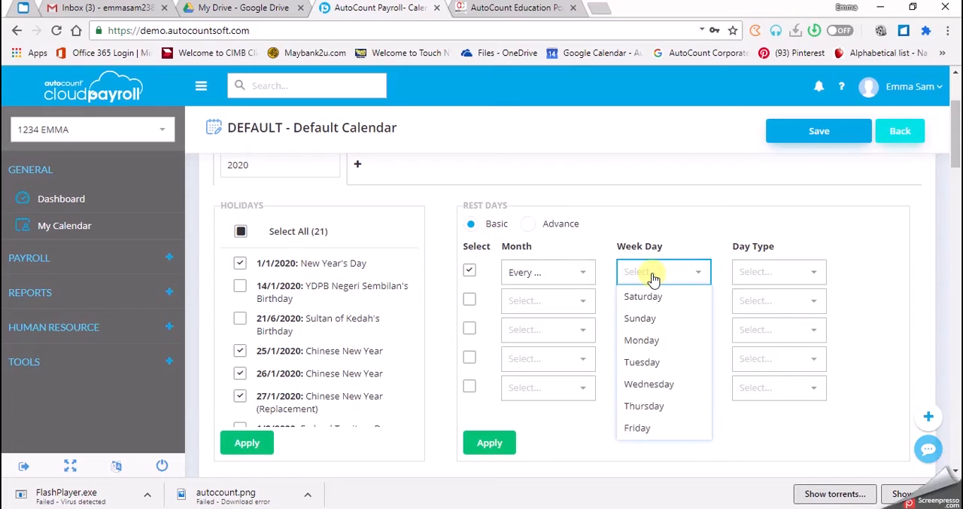
click(649, 298)
click(764, 277)
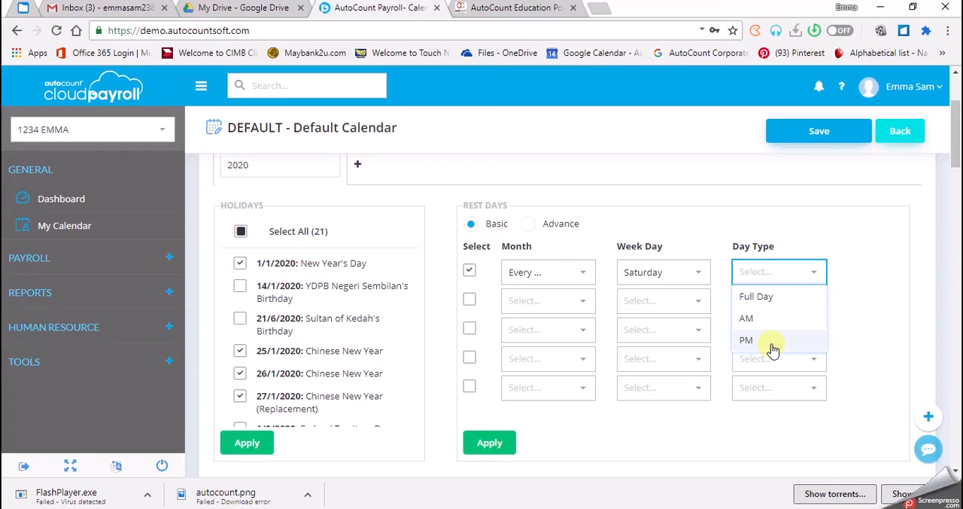
click(760, 298)
- Enable the second basic rest day rule and set it to Every Month, Sunday, Full Day
click(470, 300)
click(536, 301)
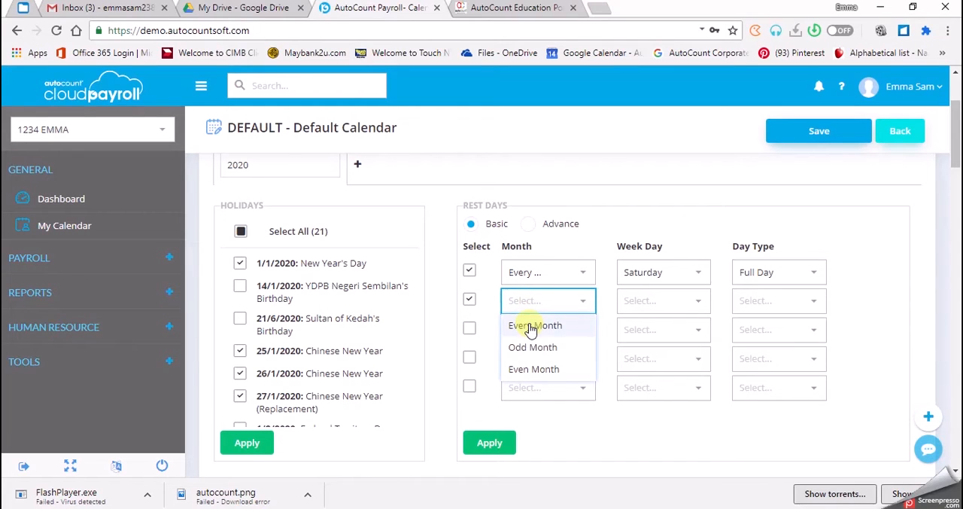
click(531, 327)
click(640, 305)
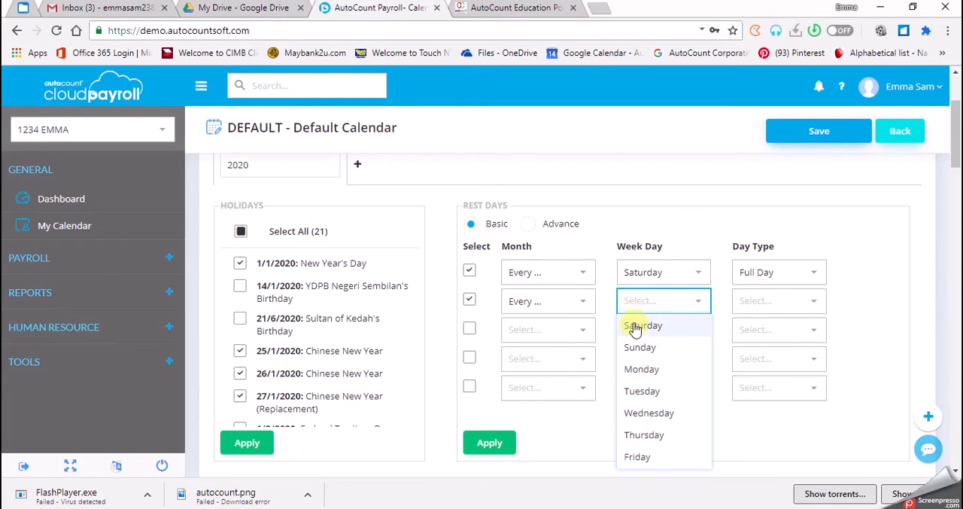
click(638, 347)
click(775, 304)
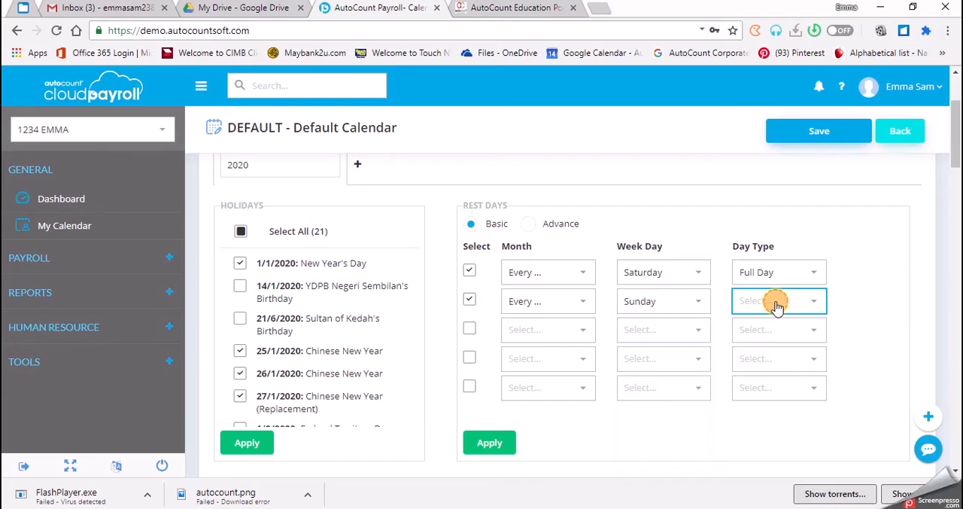
click(751, 325)
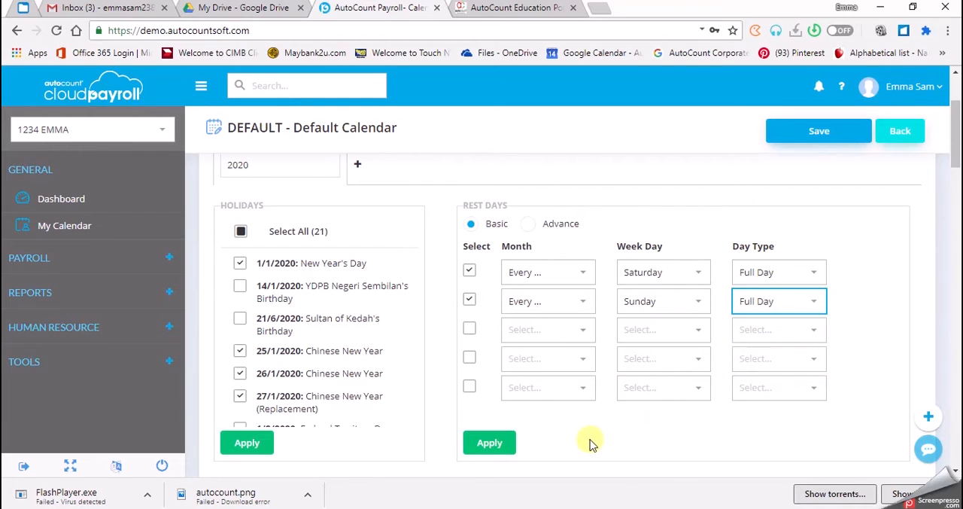
- Apply the rest day rules, review the conflicting dates and save them with Holiday kept as the type for each date
click(468, 446)
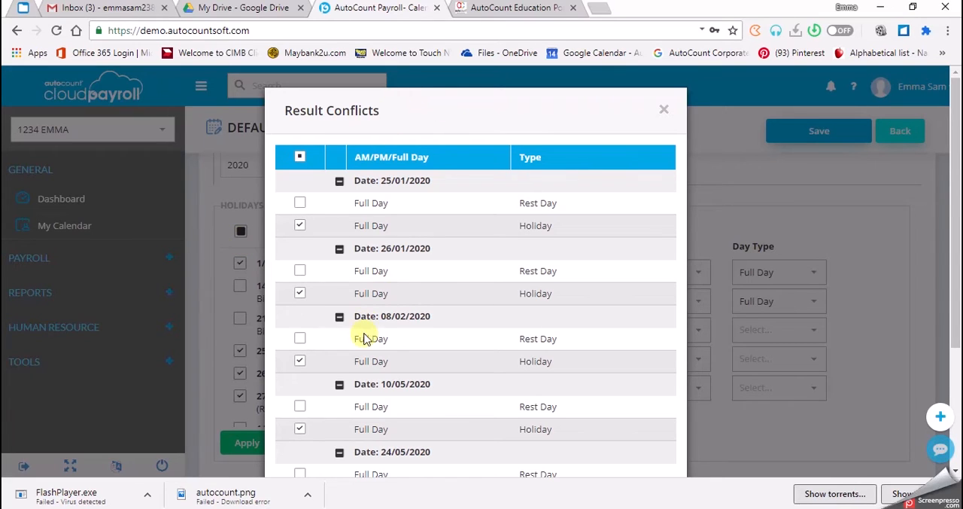
scroll(366, 406, down, 2)
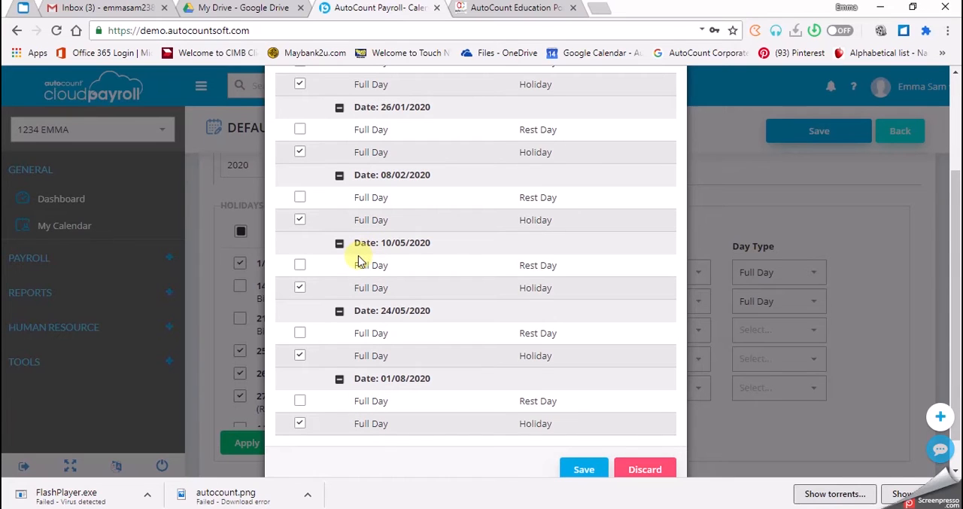
scroll(416, 319, up, 1)
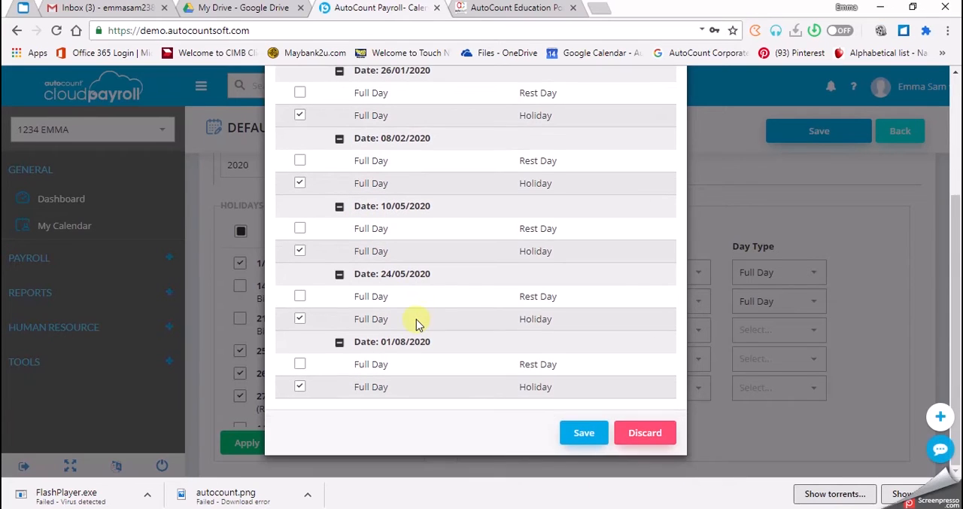
scroll(416, 319, up, 2)
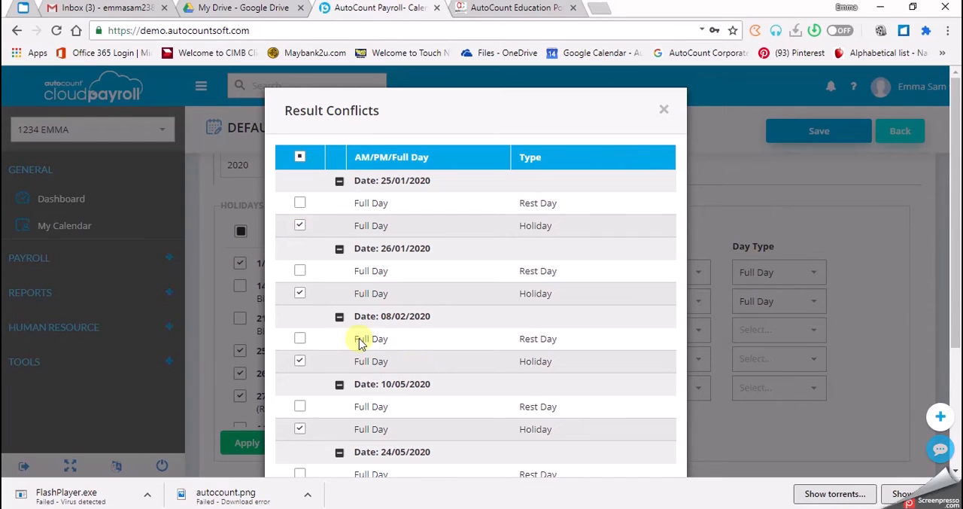
scroll(419, 367, down, 3)
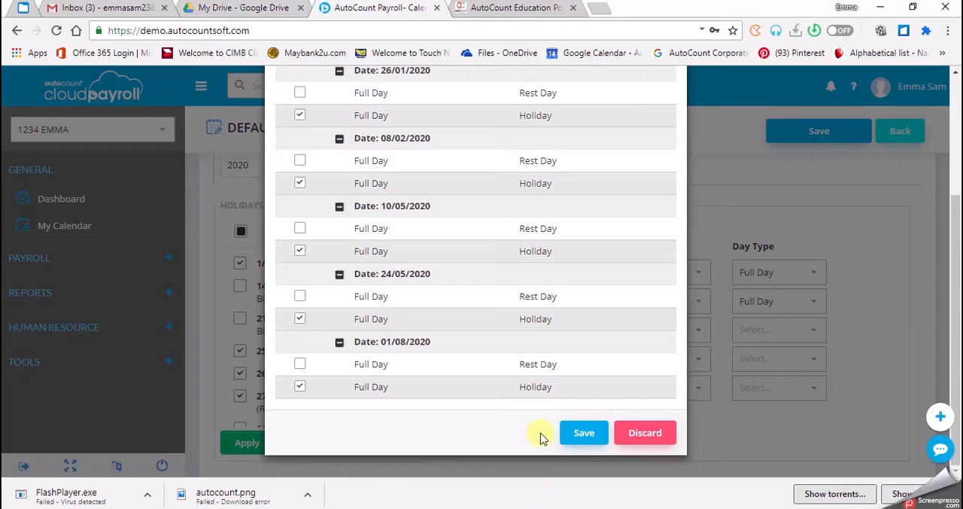
click(565, 438)
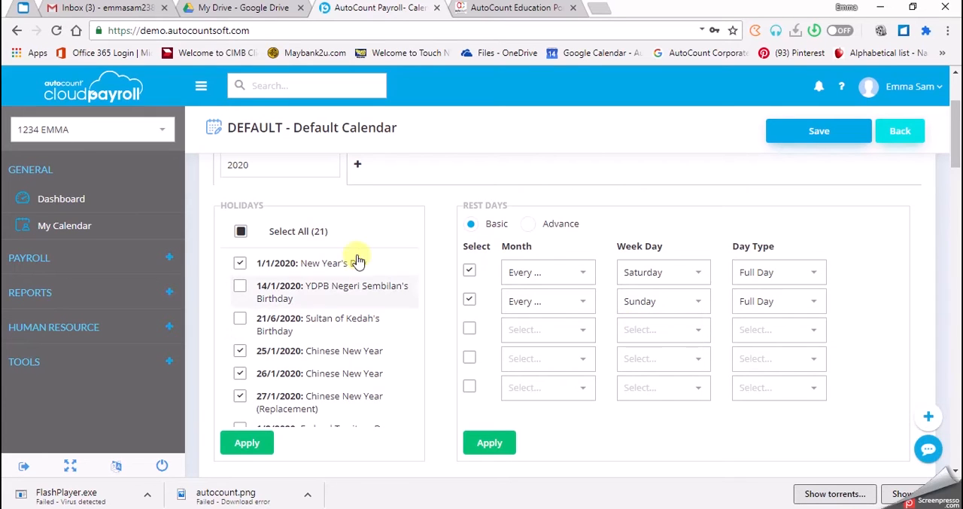
- Examine the January to June 2020 month calendars for marked holidays and rest days, and check the names of the May holidays
scroll(474, 367, down, 1)
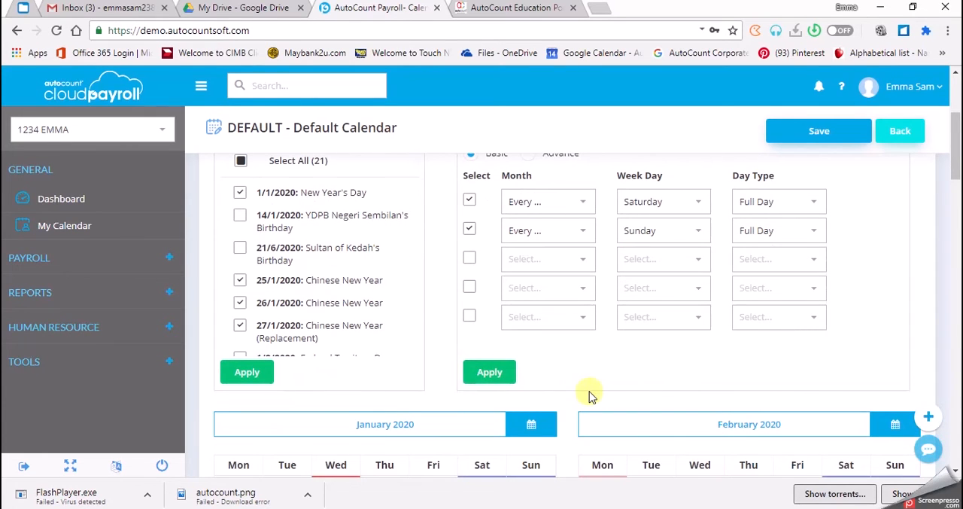
scroll(591, 396, down, 2)
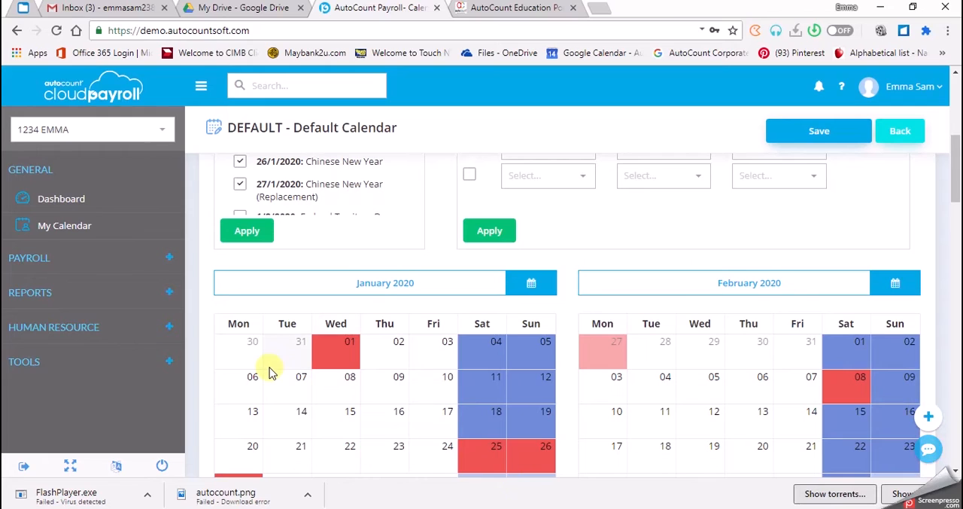
scroll(270, 372, down, 1)
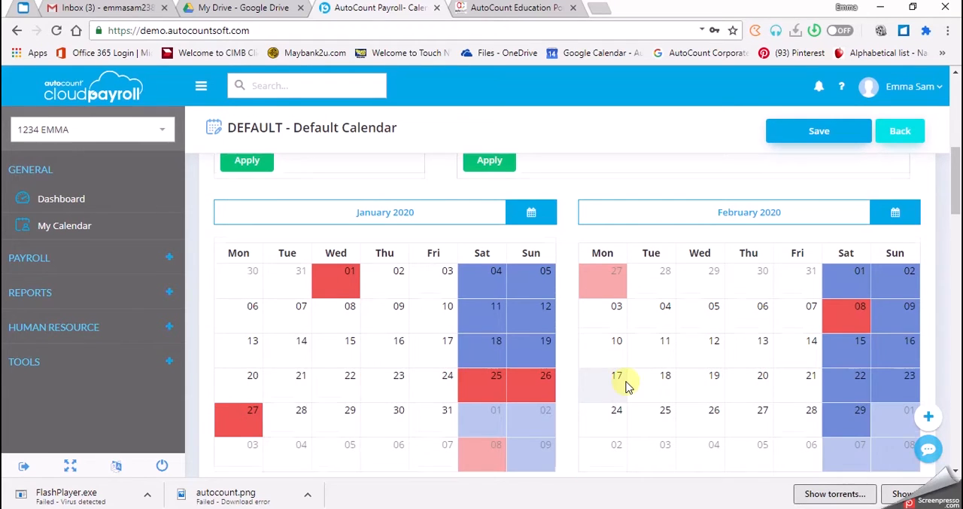
scroll(628, 385, down, 1)
scroll(628, 385, up, 1)
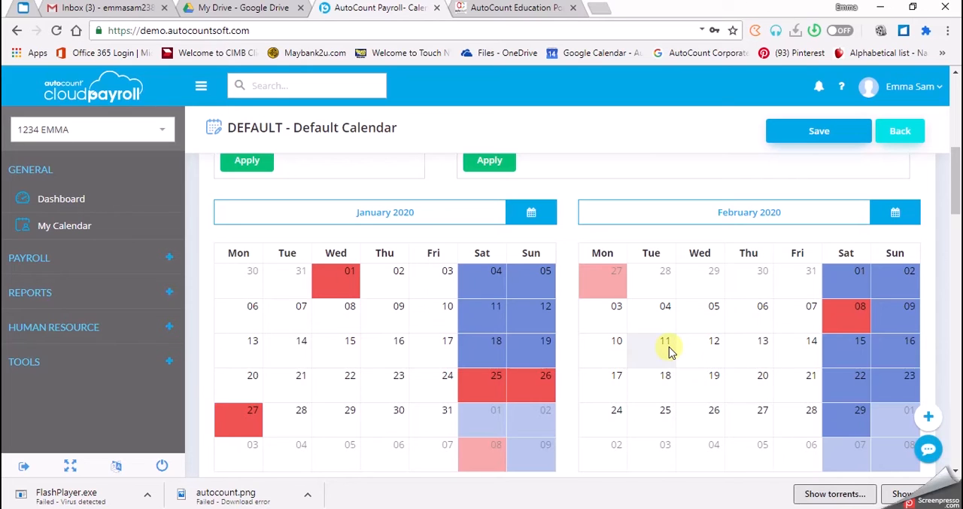
scroll(669, 338, down, 2)
scroll(467, 384, down, 2)
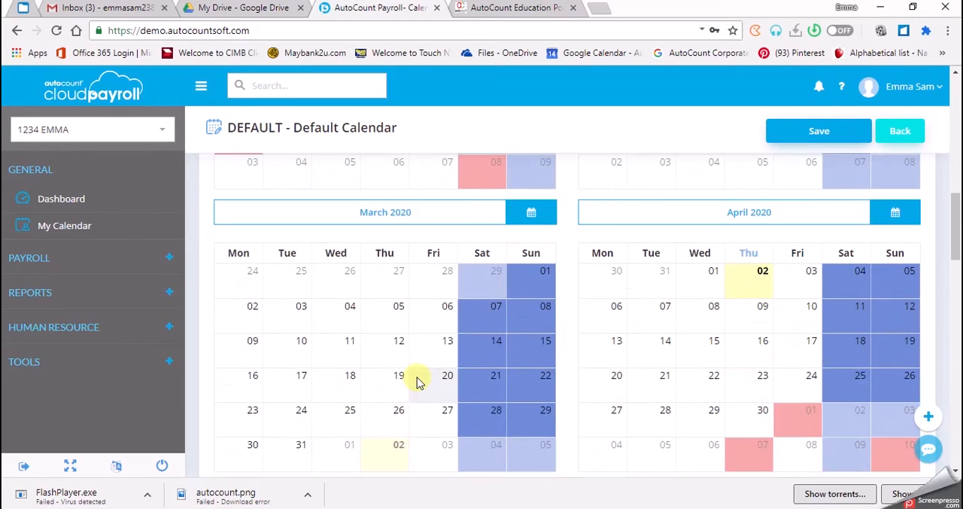
scroll(419, 382, down, 1)
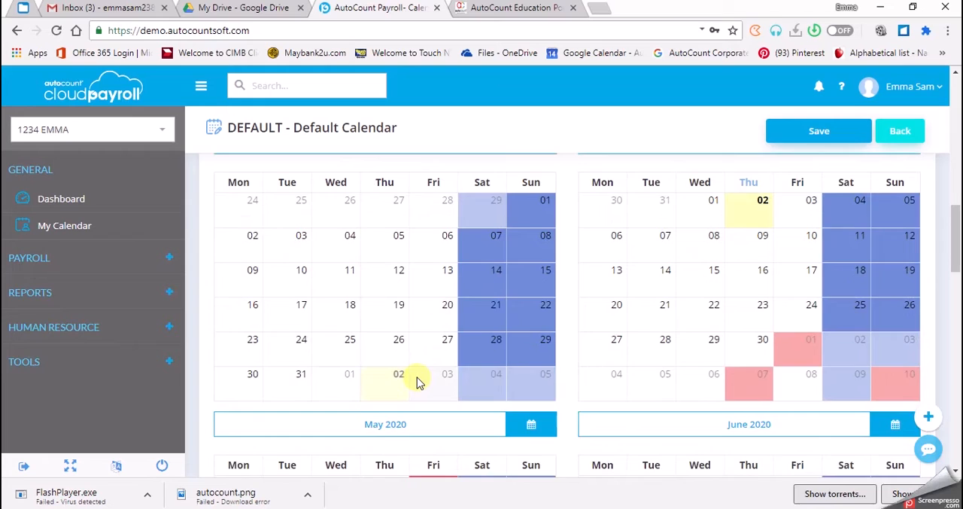
scroll(419, 382, up, 1)
scroll(610, 380, down, 1)
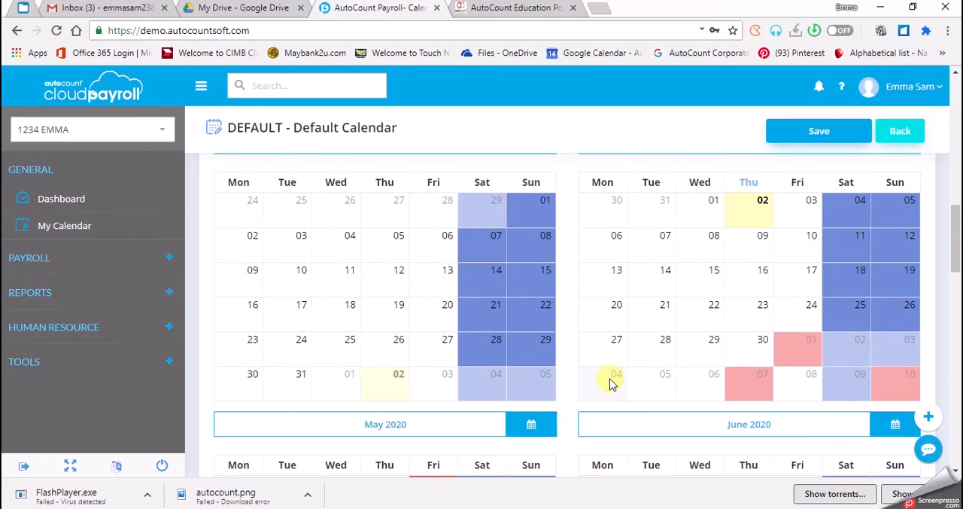
scroll(609, 382, down, 3)
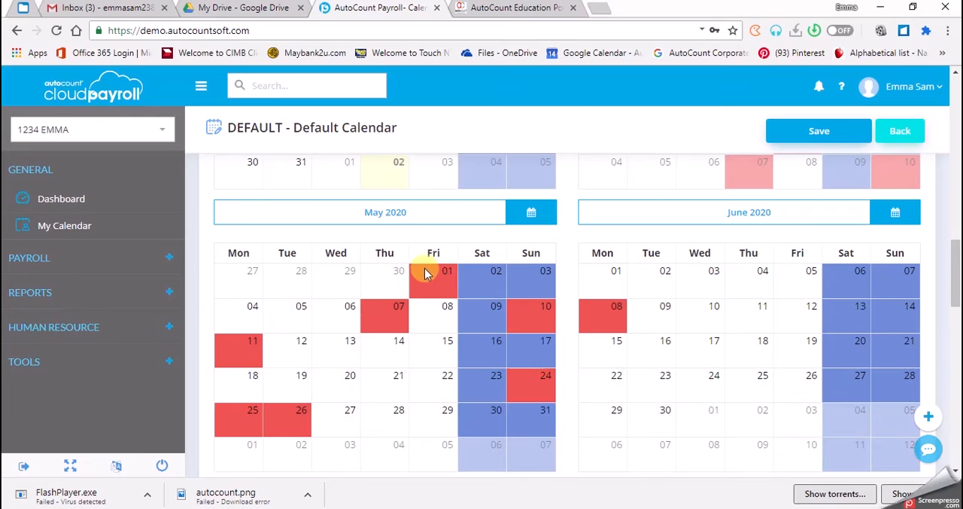
mouse_move(427, 277)
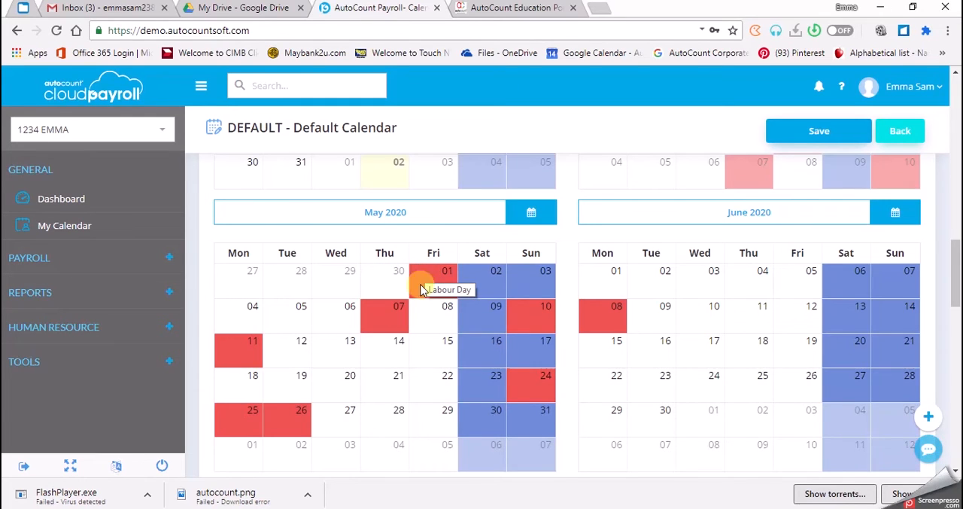
mouse_move(374, 330)
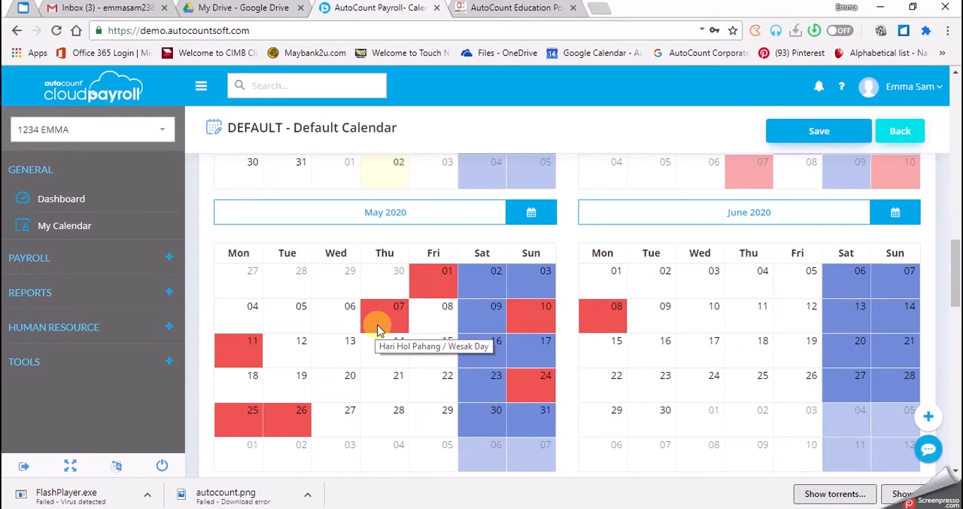
mouse_move(529, 311)
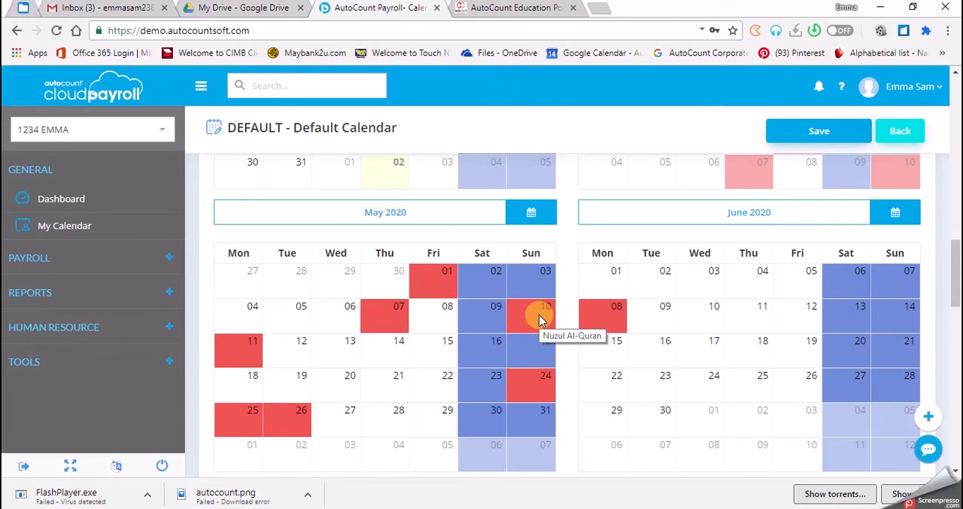
- Check the names of the marked holidays in the May to August 2020 month calendars
mouse_move(232, 359)
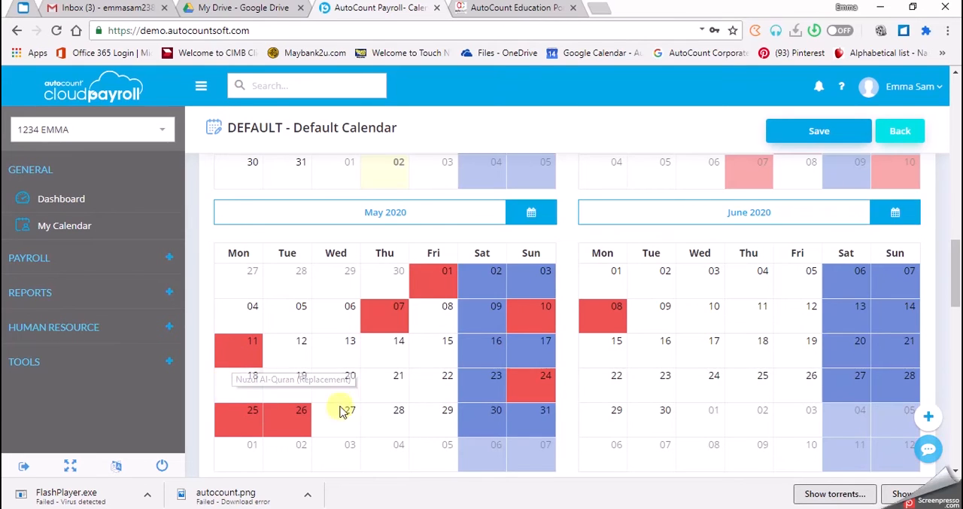
mouse_move(536, 388)
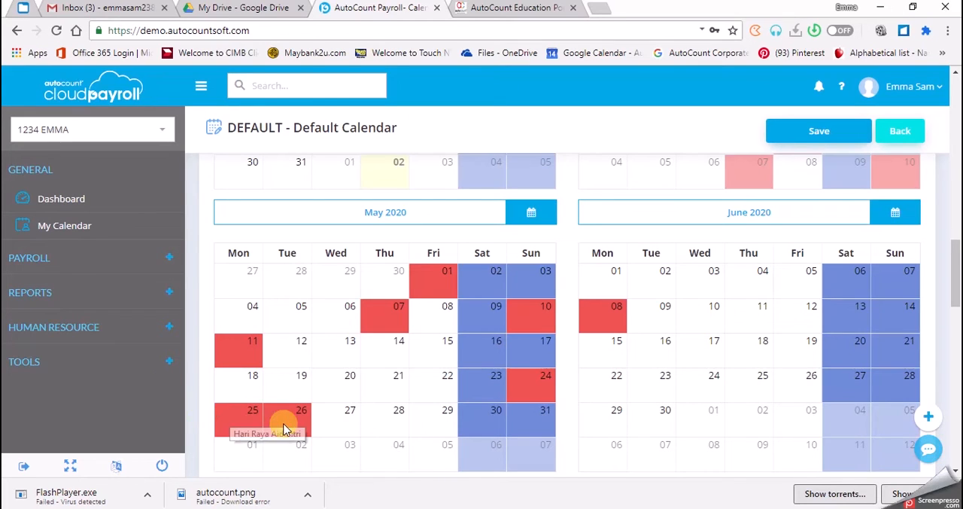
mouse_move(297, 422)
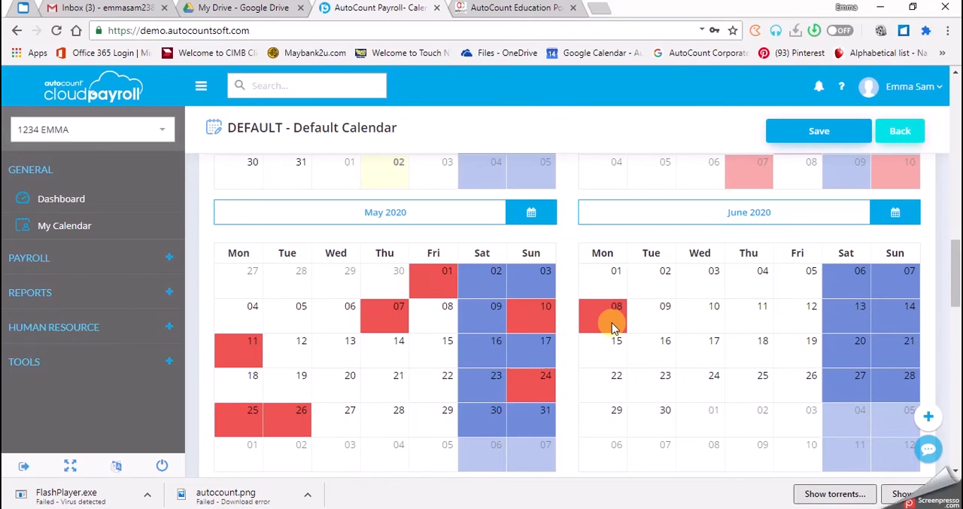
mouse_move(613, 327)
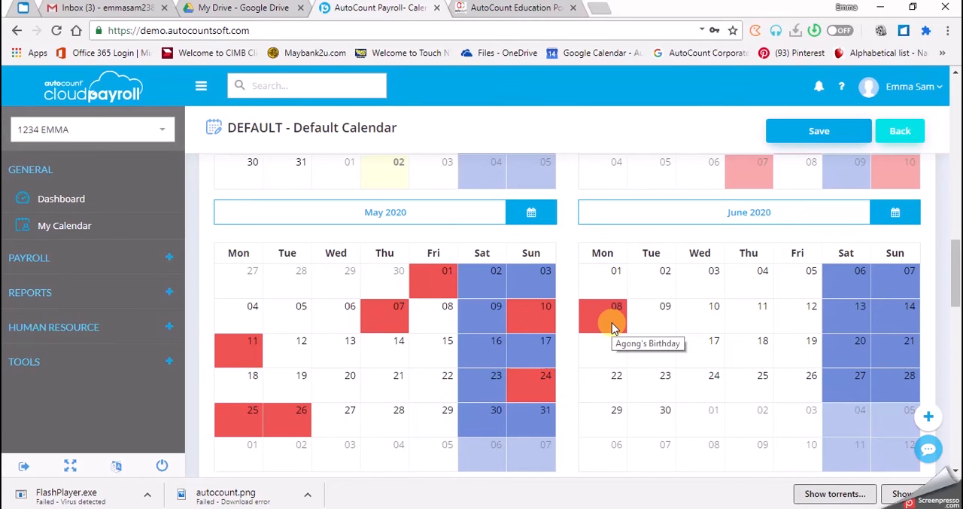
scroll(611, 327, down, 5)
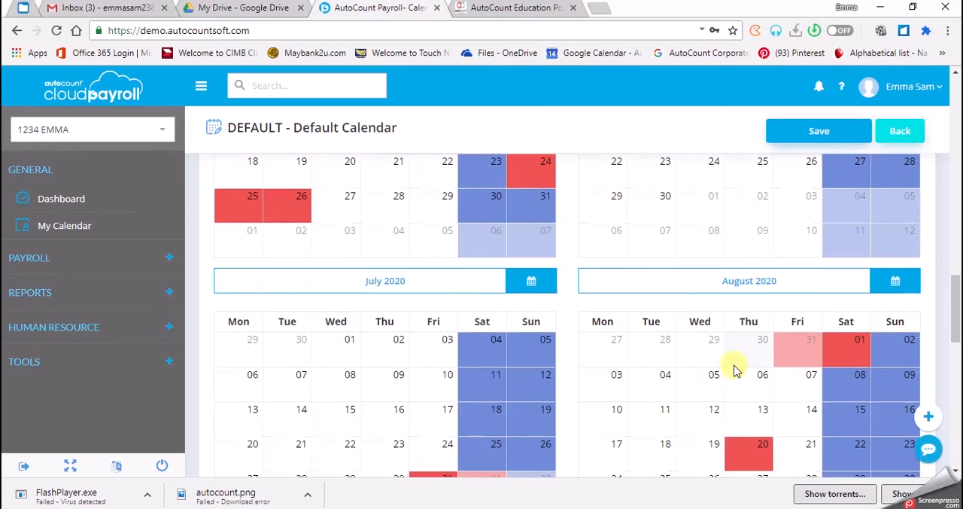
mouse_move(440, 422)
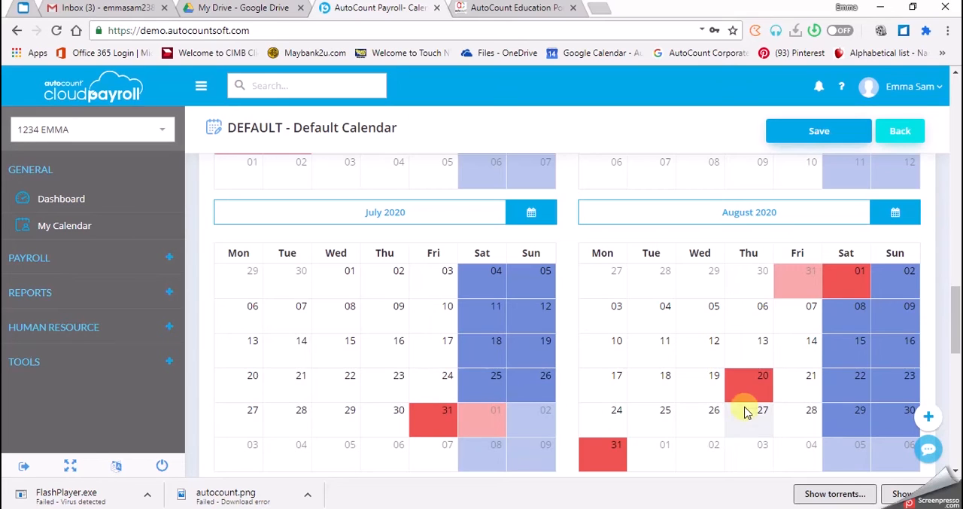
mouse_move(482, 423)
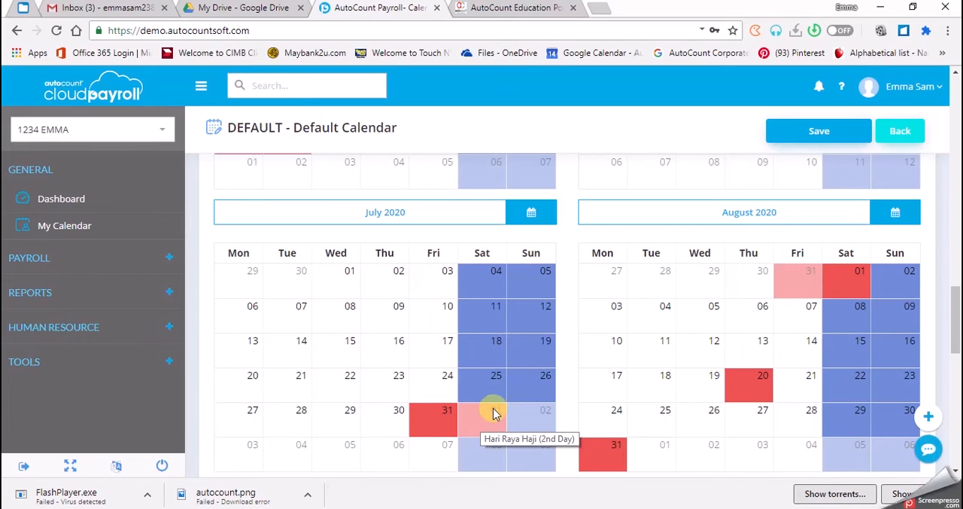
- Delete the Hari Raya Haji (2nd Day) holiday on 01/08/2020 and save that date as a full-day rest day instead
right_click(840, 270)
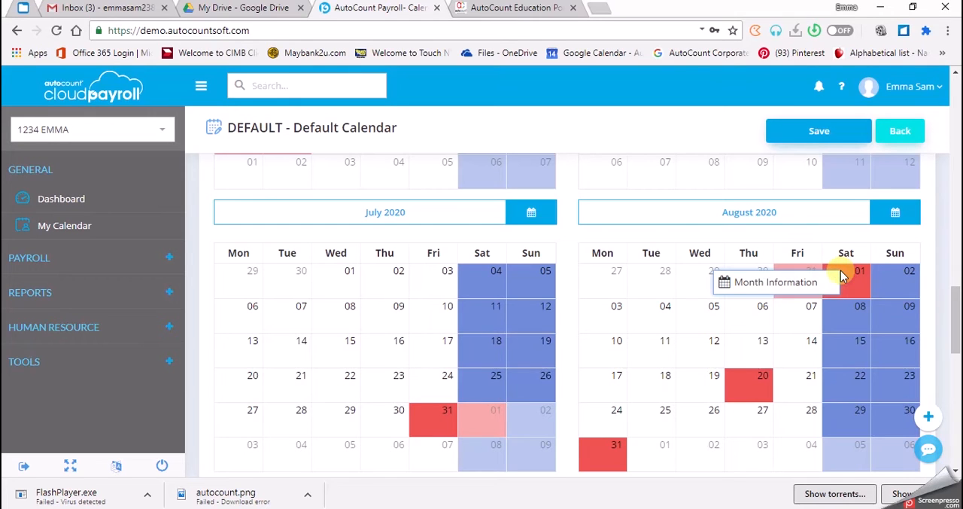
right_click(858, 280)
click(858, 279)
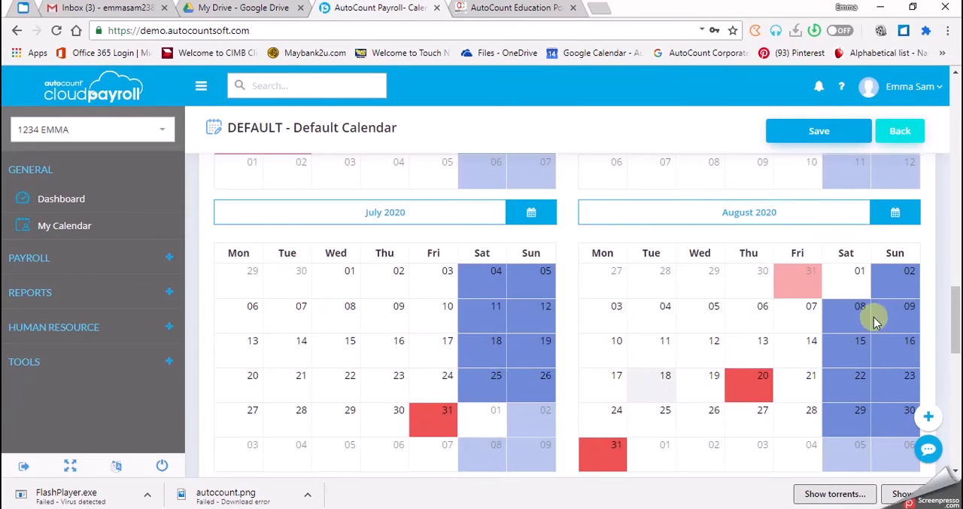
click(835, 281)
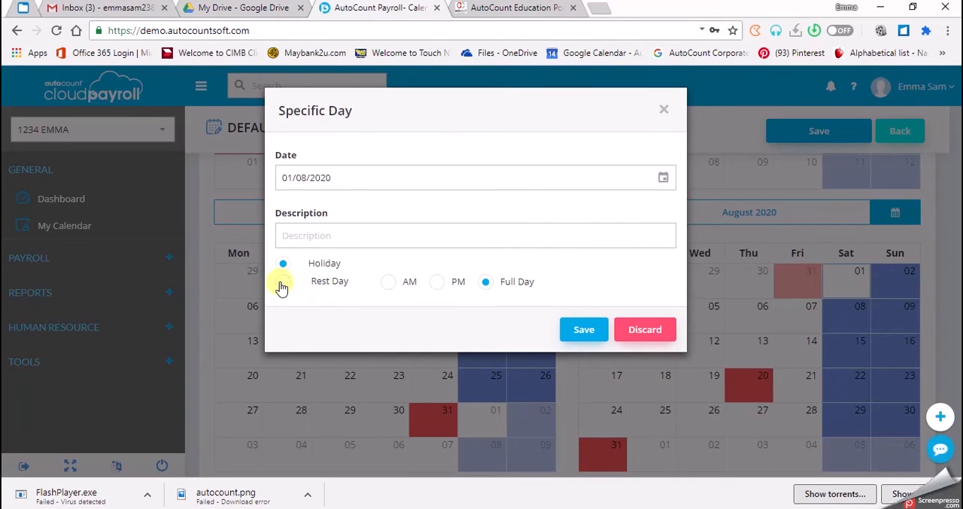
click(282, 283)
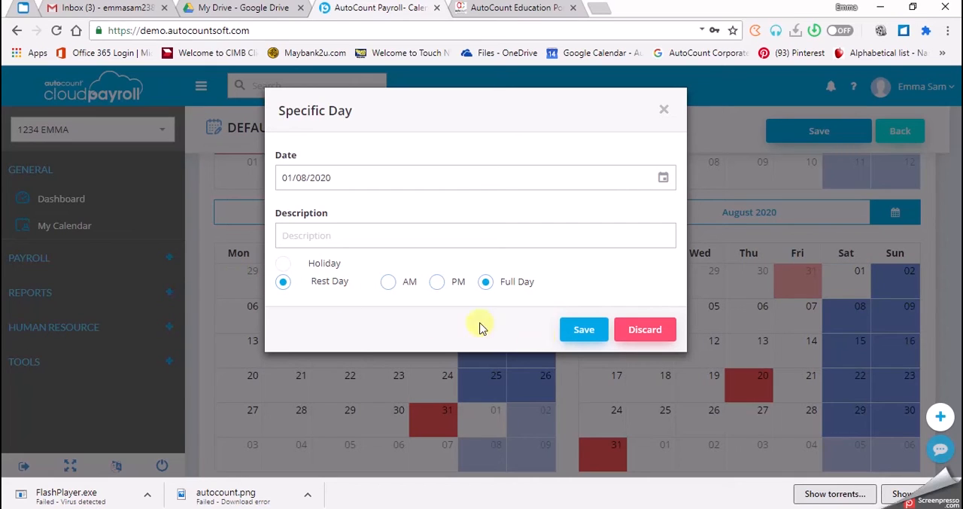
click(570, 335)
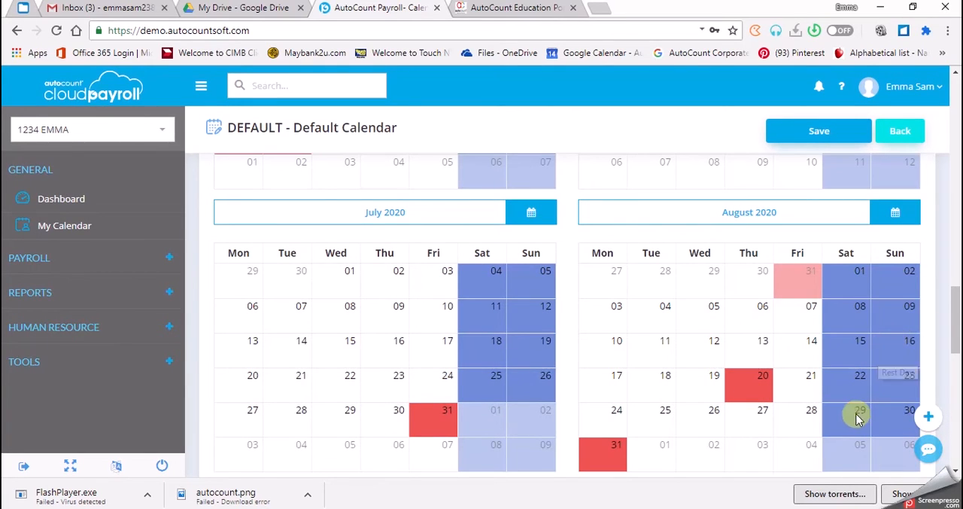
- Check the names of the remaining marked holidays in the August and September 2020 month calendars
scroll(742, 348, down, 1)
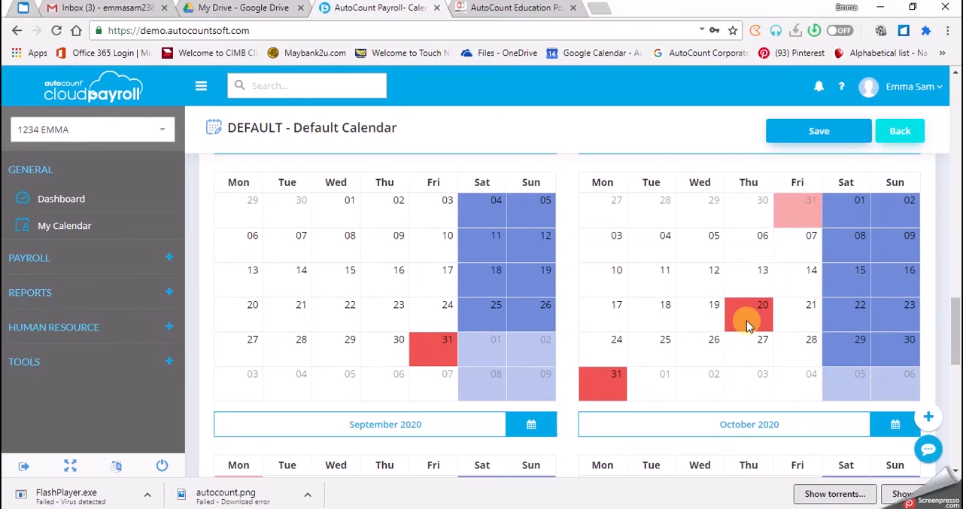
scroll(747, 313, up, 1)
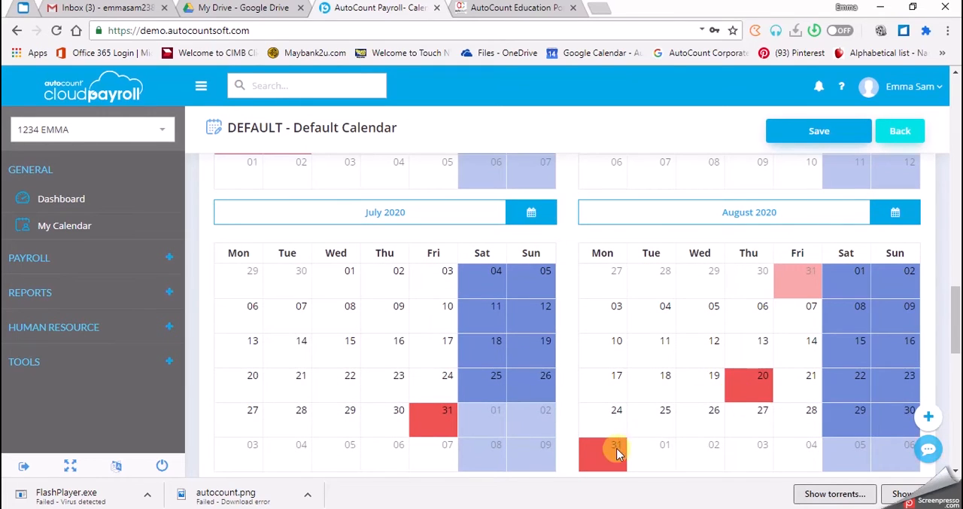
mouse_move(595, 455)
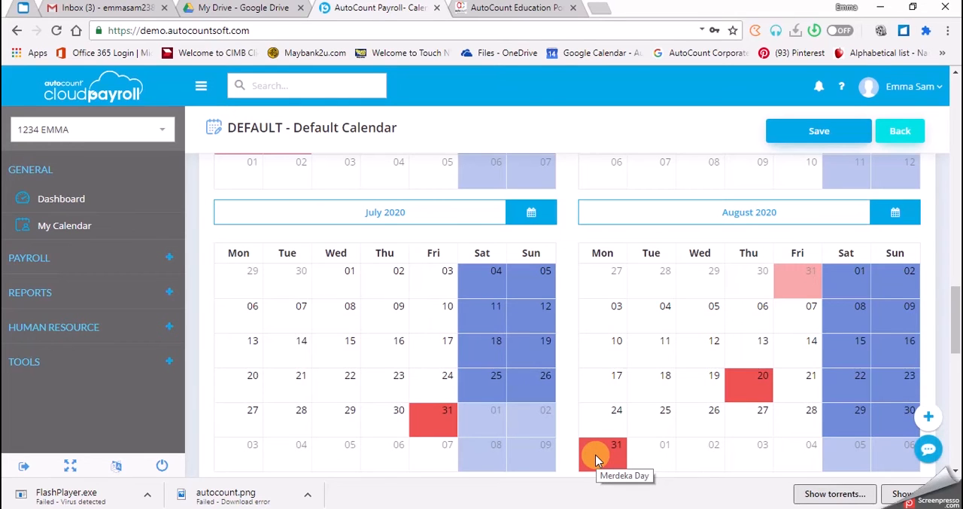
scroll(526, 437, down, 2)
scroll(349, 380, down, 2)
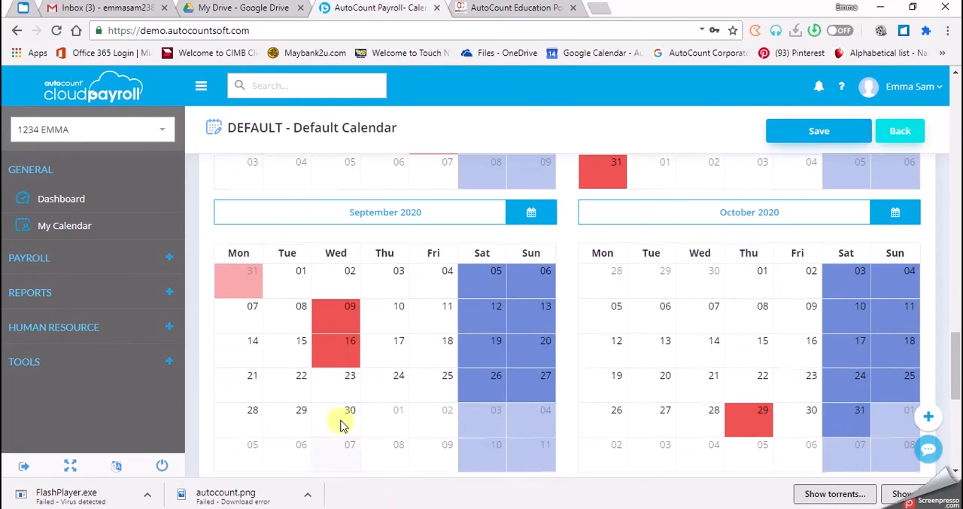
mouse_move(347, 319)
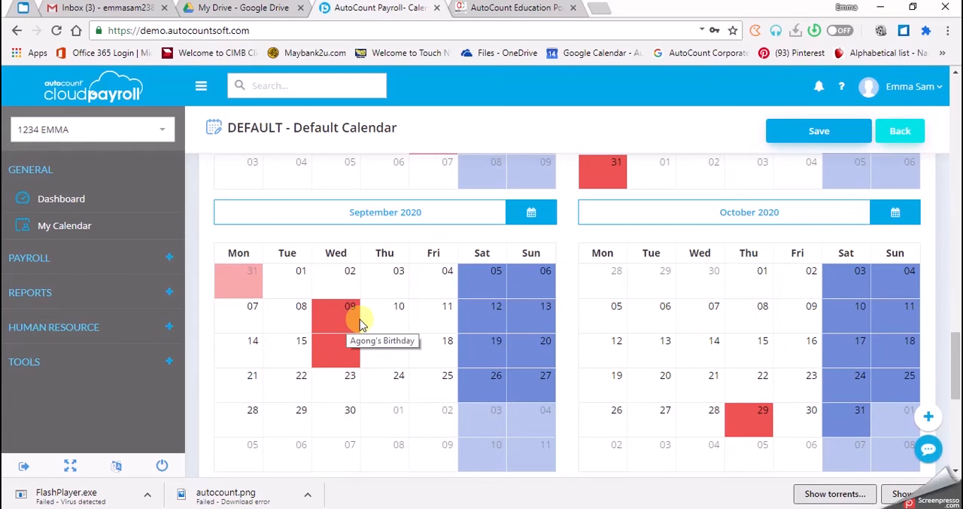
- Go back to the 2020 holidays list and examine which public holidays are selected through to October
scroll(346, 324, up, 1)
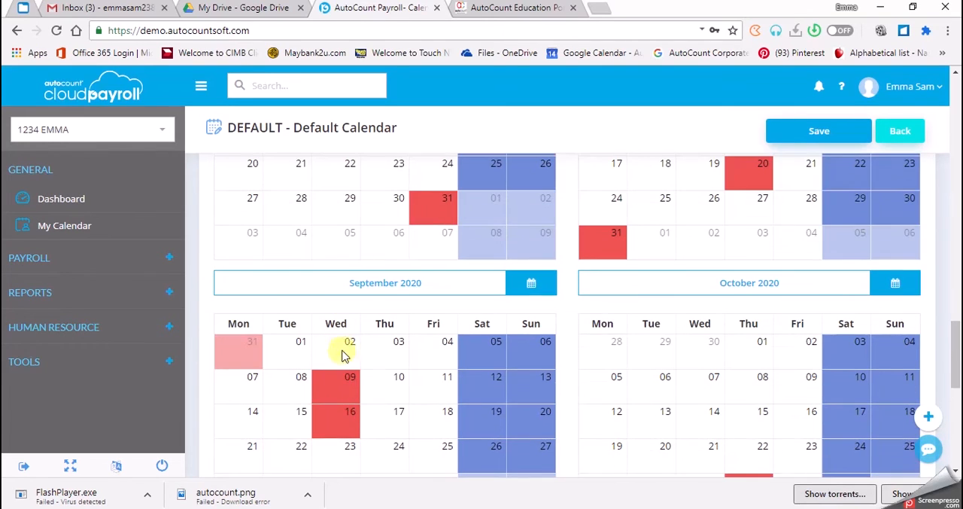
scroll(335, 387, up, 8)
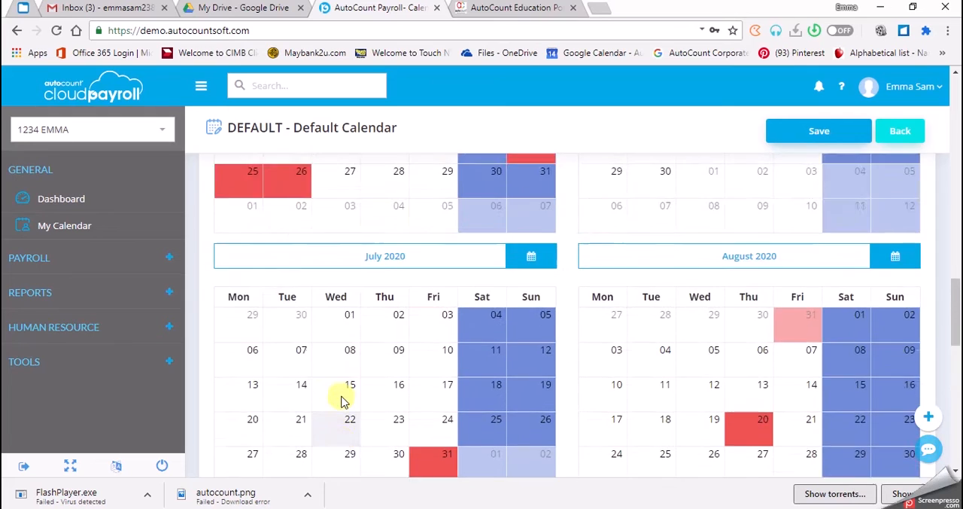
scroll(339, 325, up, 10)
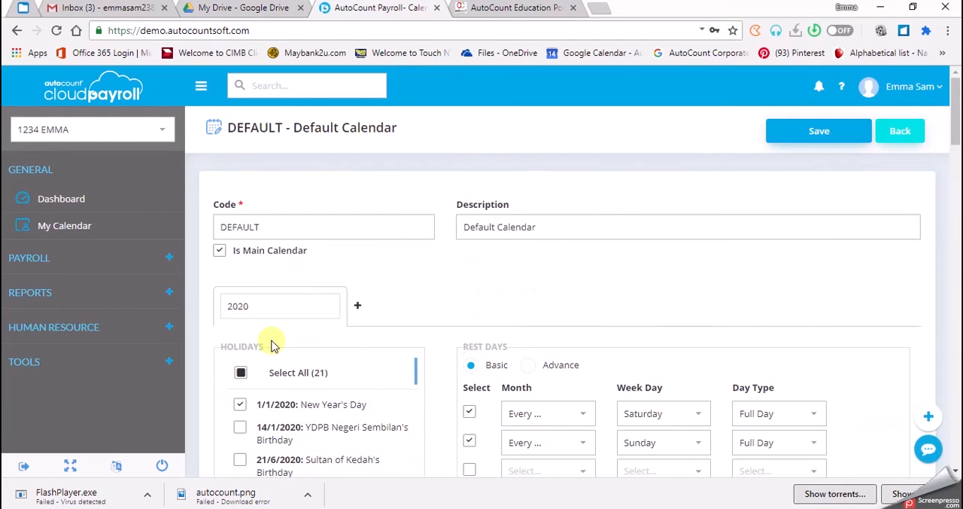
scroll(308, 407, down, 1)
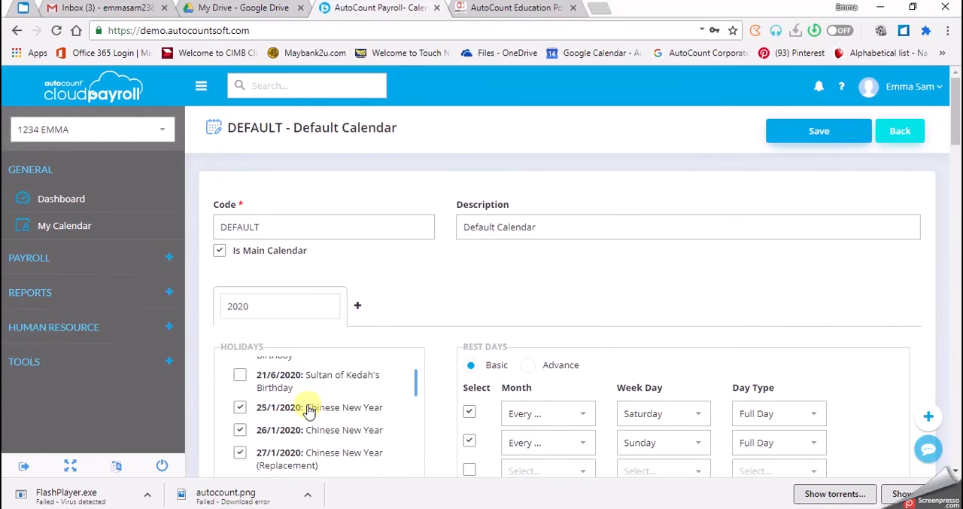
scroll(310, 410, down, 6)
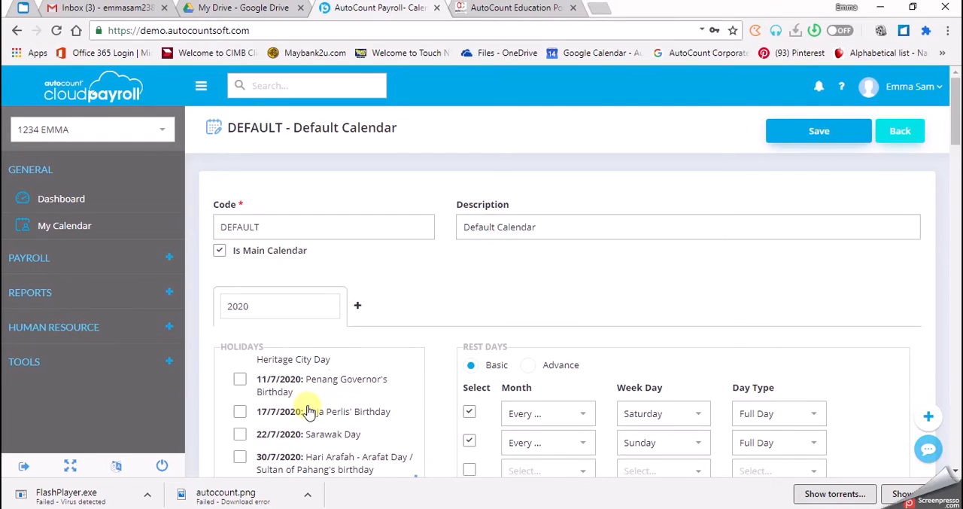
scroll(309, 412, down, 3)
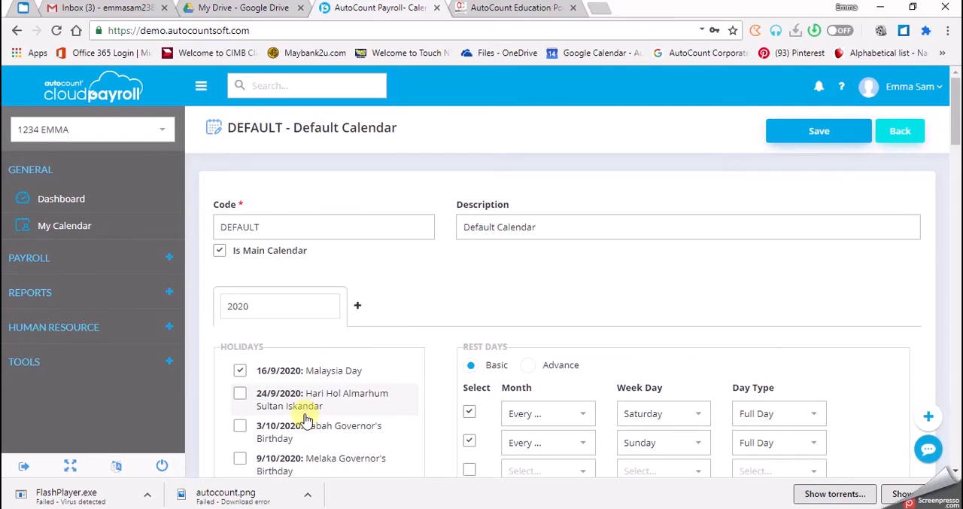
scroll(306, 419, up, 1)
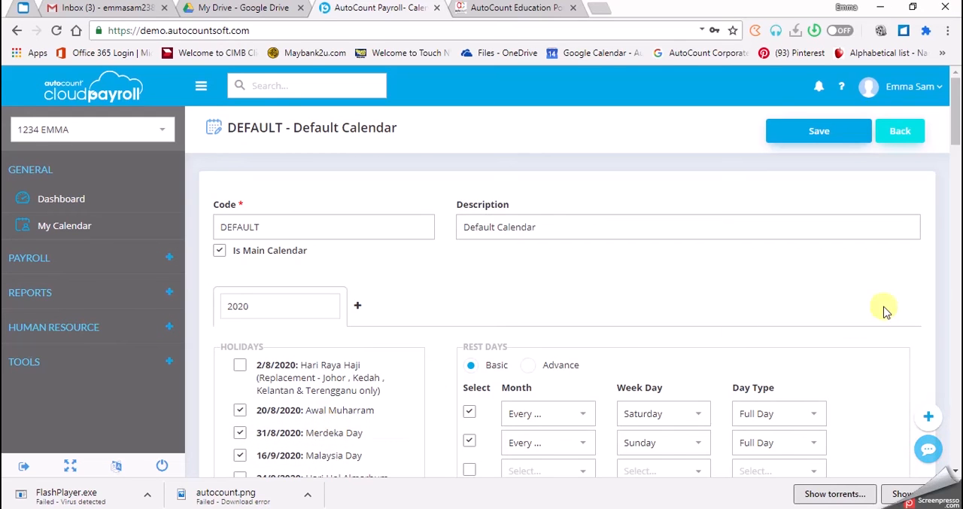
- Delete the Agong's Birthday holiday on 09/09/2020 from the September calendar
scroll(774, 333, down, 10)
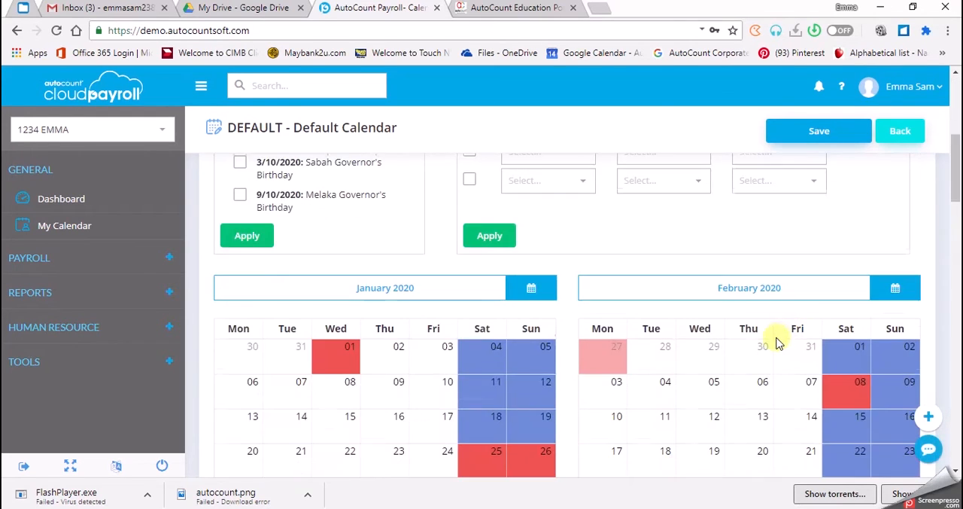
scroll(408, 438, down, 6)
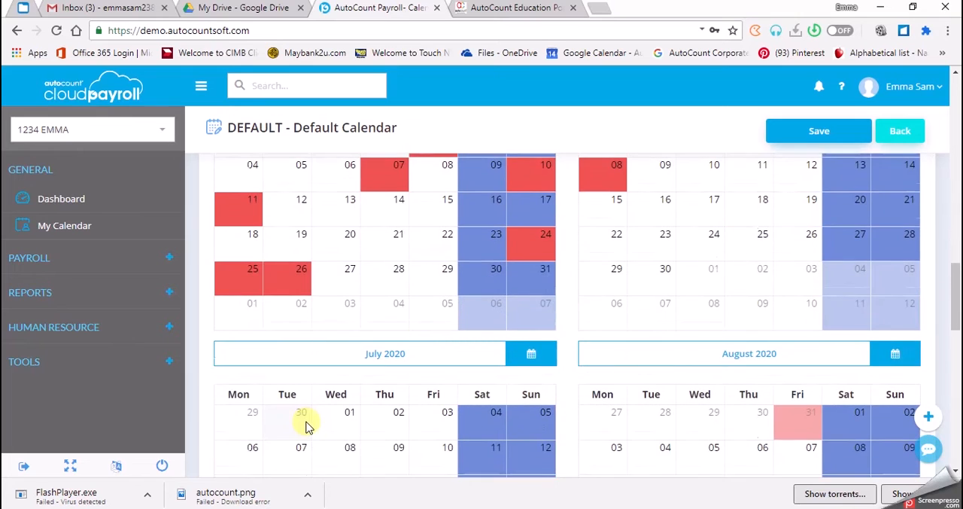
scroll(306, 426, down, 4)
scroll(305, 426, up, 3)
scroll(305, 426, down, 4)
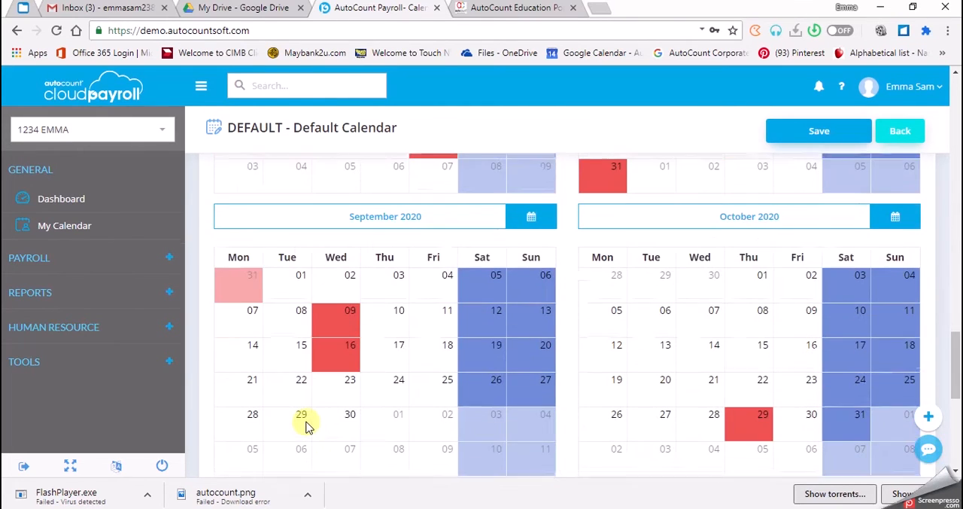
click(335, 317)
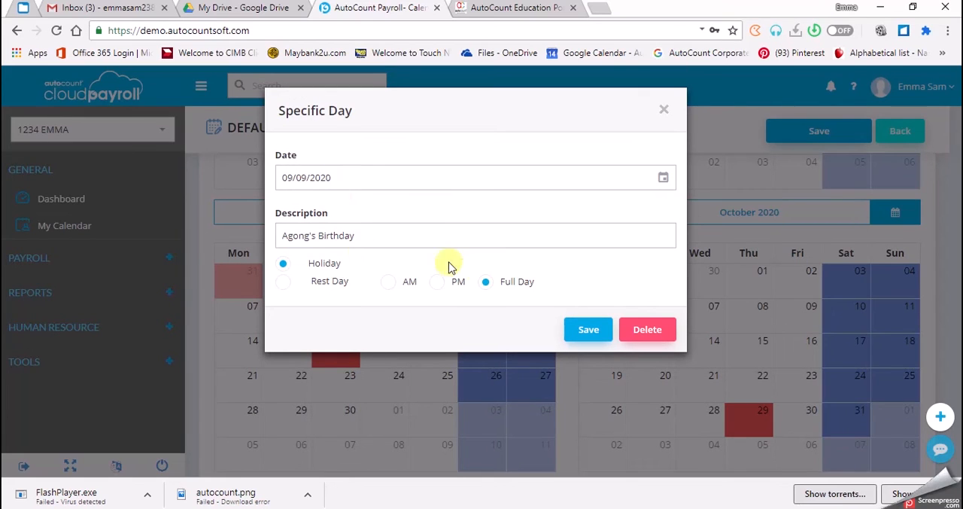
click(634, 331)
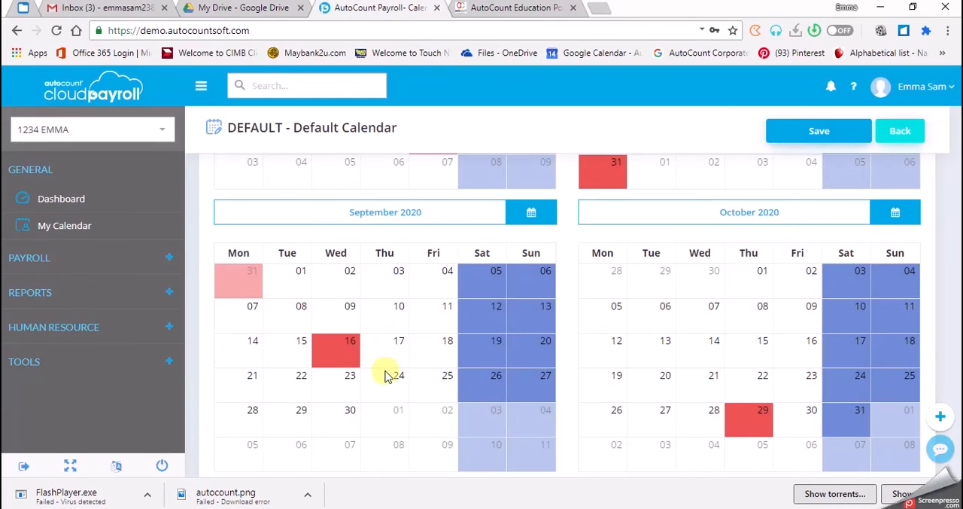
click(348, 352)
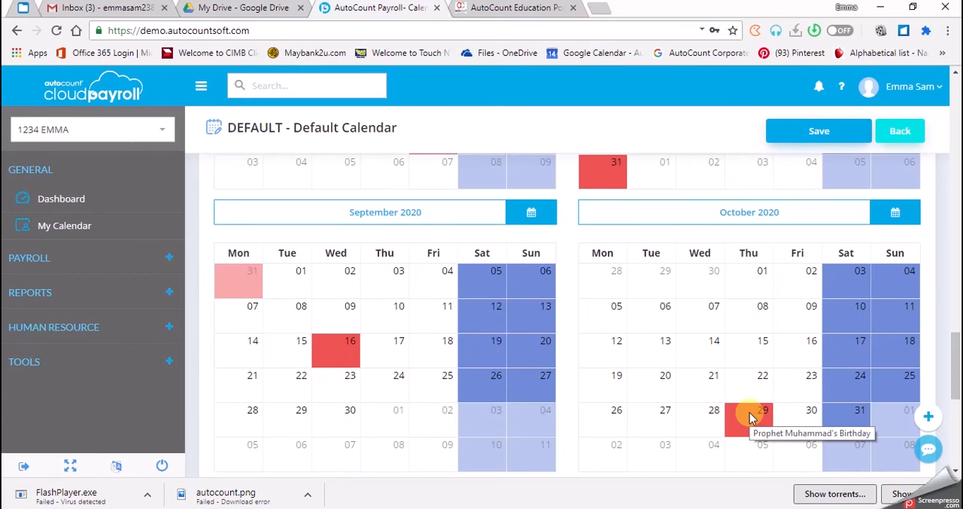
- Examine the October to December 2020 calendars for marked holidays and look back over the earlier months
scroll(749, 413, down, 4)
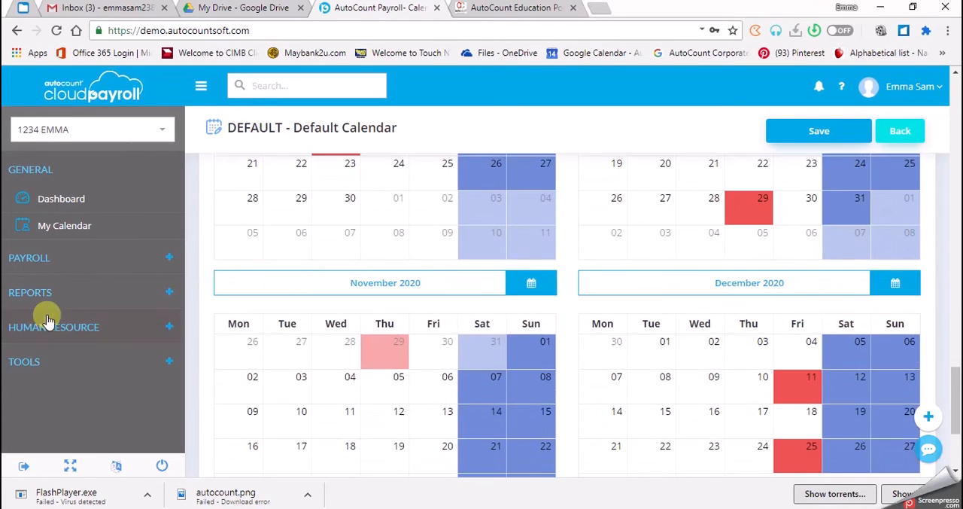
scroll(279, 314, down, 2)
scroll(282, 313, up, 3)
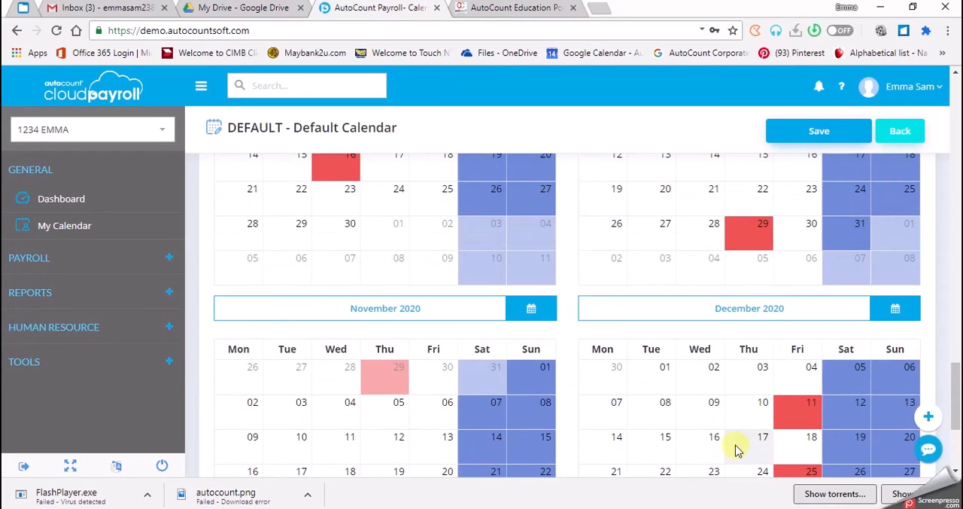
scroll(728, 418, down, 1)
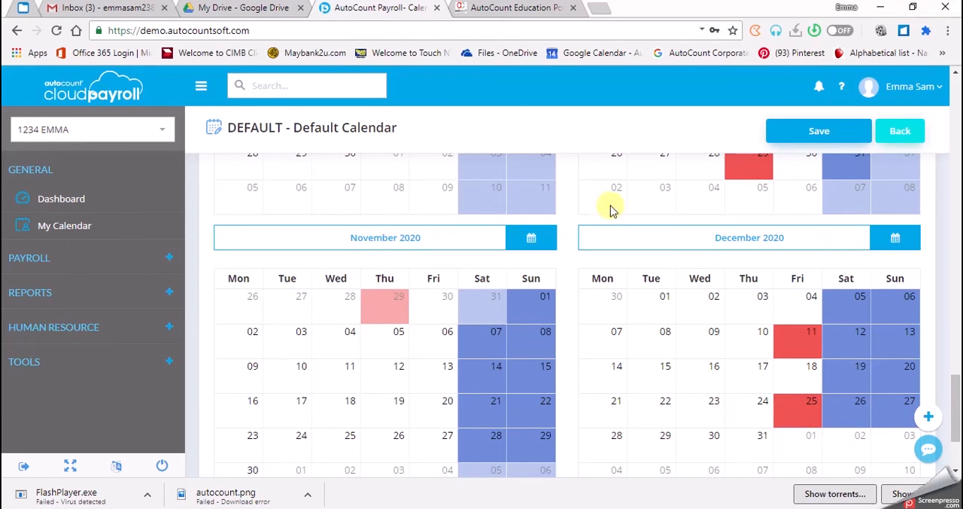
scroll(334, 324, up, 4)
scroll(333, 329, up, 10)
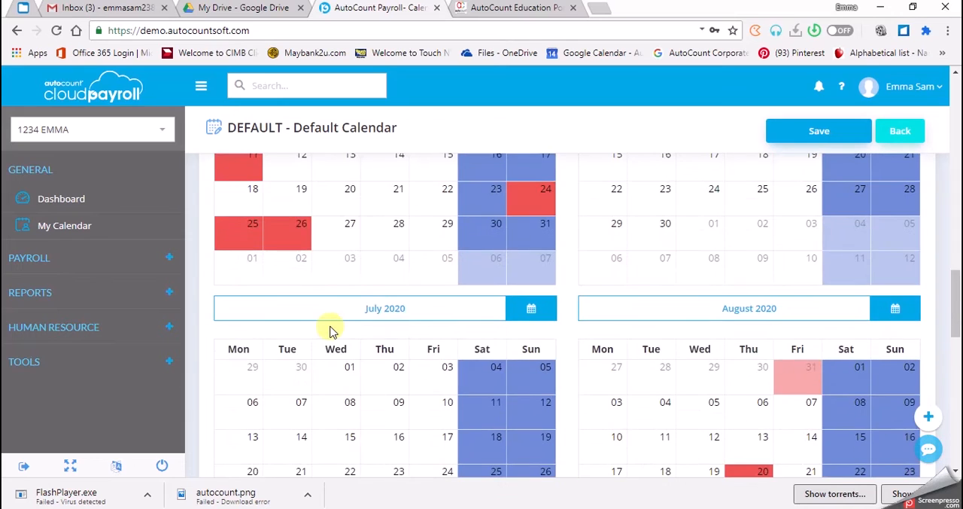
scroll(334, 328, up, 5)
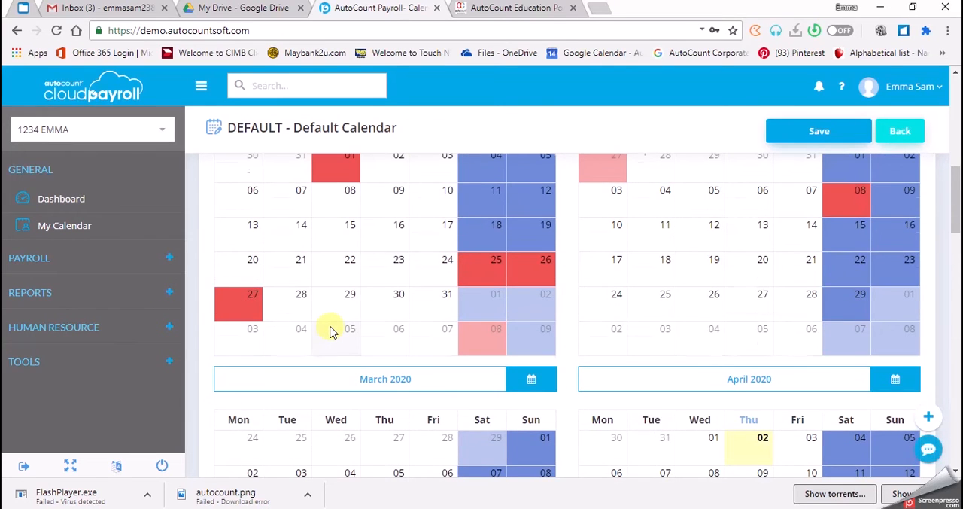
- Examine the selected entries in the 2020 holidays list and the marked days in the January to October calendars
scroll(256, 286, up, 8)
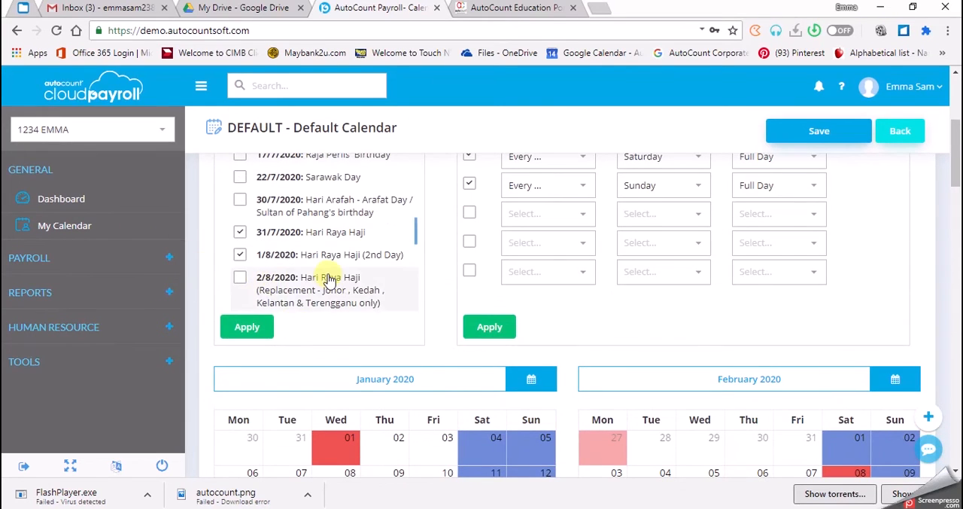
scroll(329, 279, up, 10)
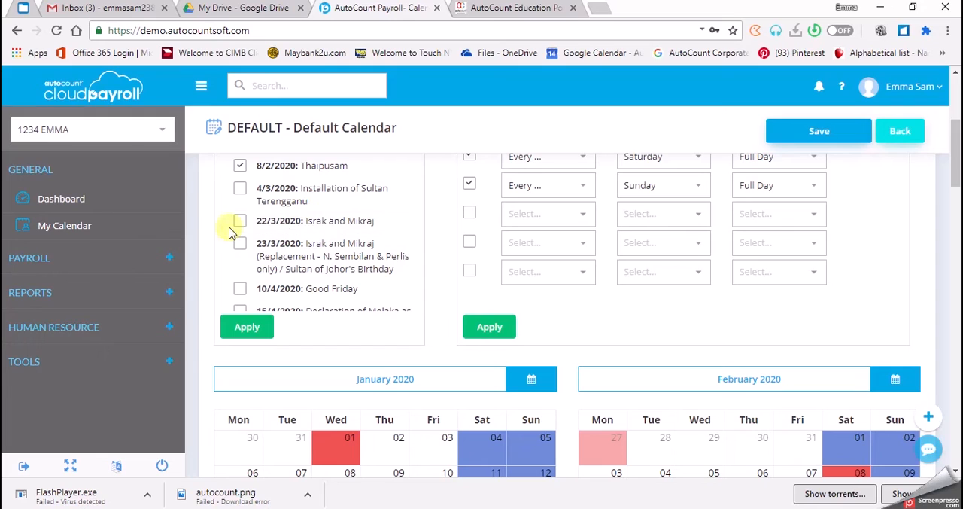
scroll(293, 225, up, 2)
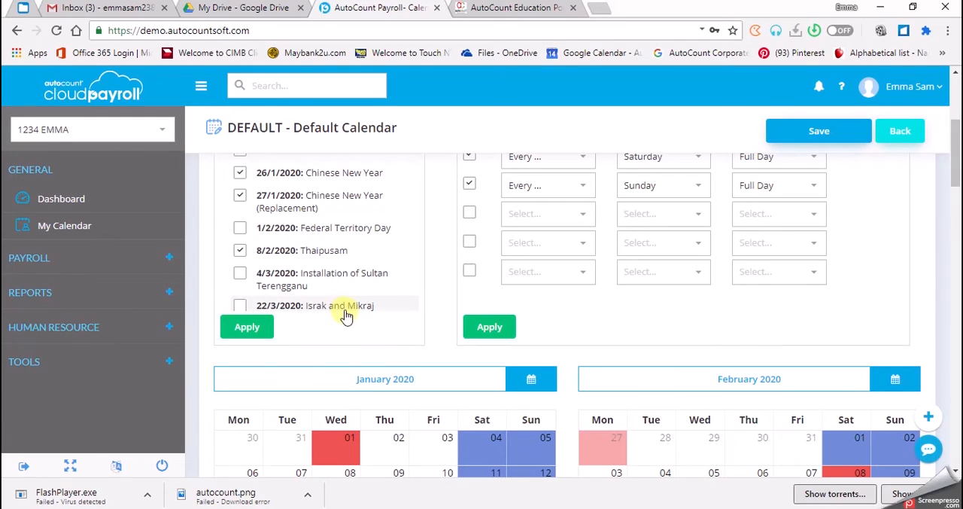
scroll(313, 251, down, 5)
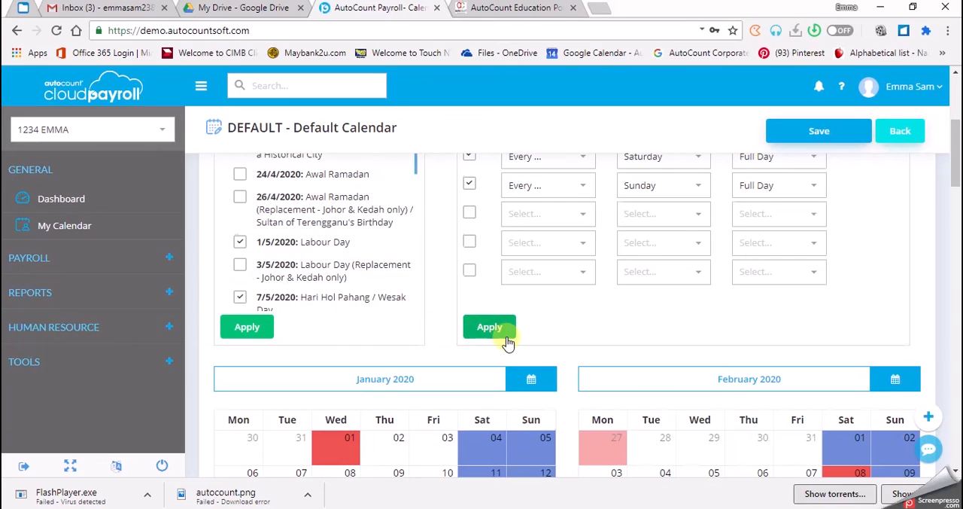
scroll(503, 338, down, 4)
scroll(505, 343, down, 10)
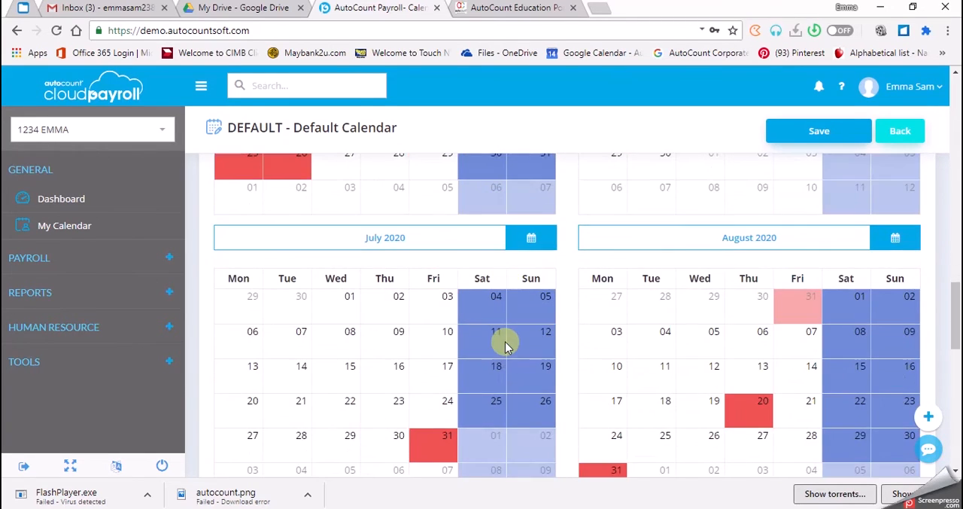
scroll(505, 346, down, 1)
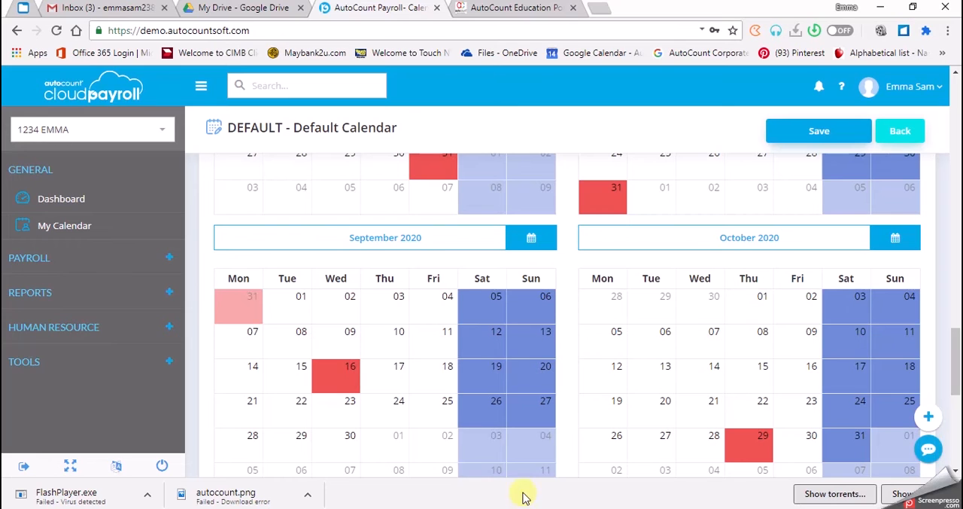
scroll(338, 301, up, 10)
scroll(340, 316, up, 15)
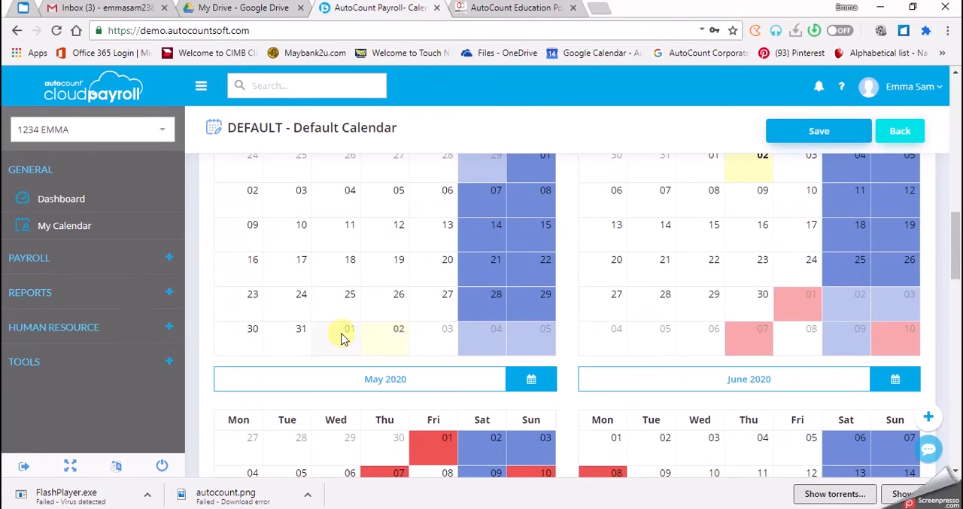
scroll(343, 359, down, 3)
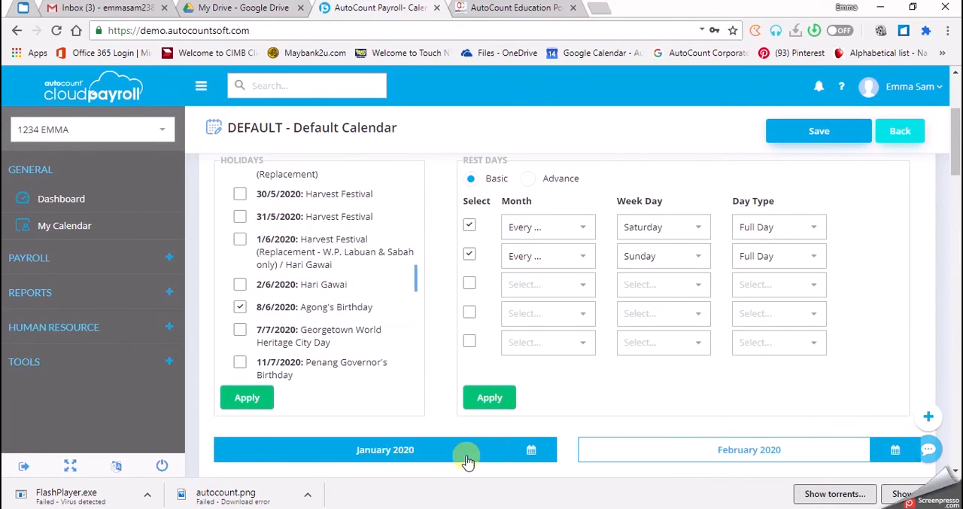
scroll(462, 452, down, 6)
scroll(472, 290, up, 1)
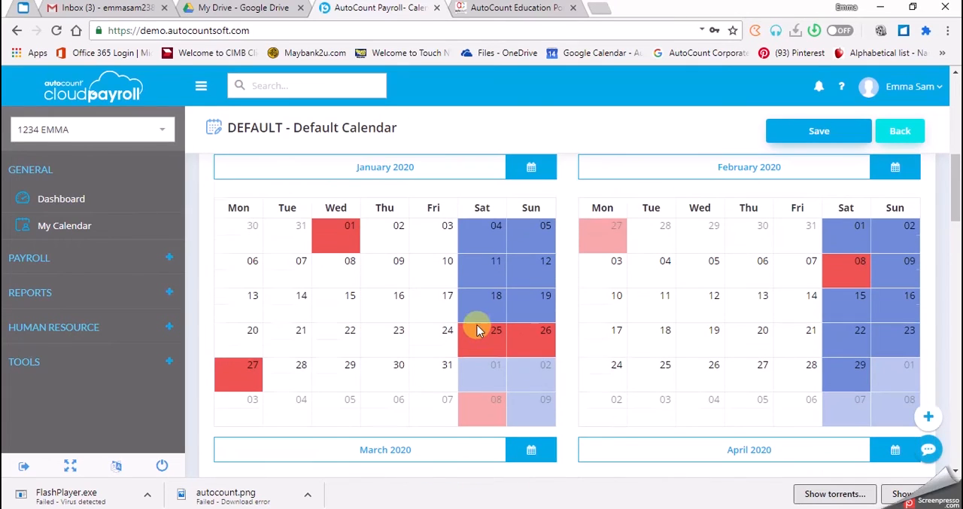
- Open the Chinese New Year (Replacement) entry on 27/01/2020 in the January calendar and save it as a holiday
mouse_move(527, 356)
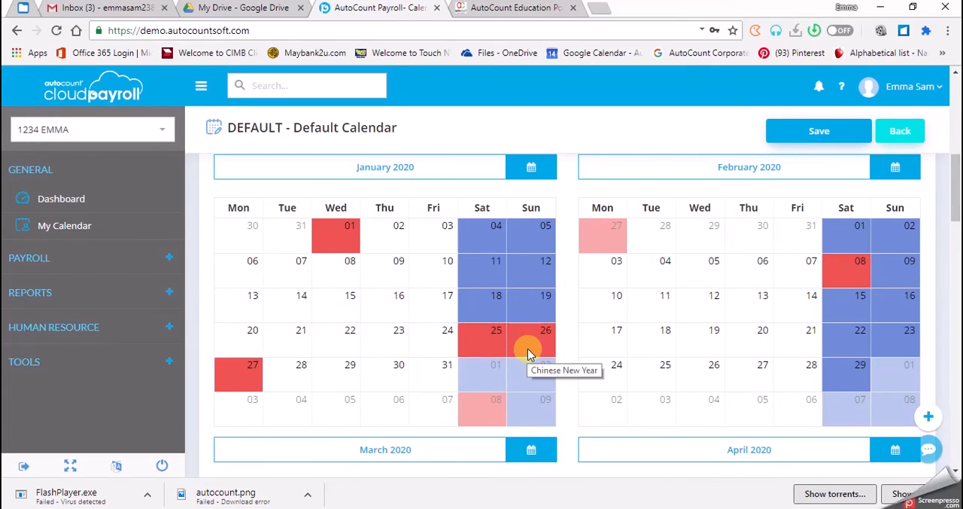
click(236, 374)
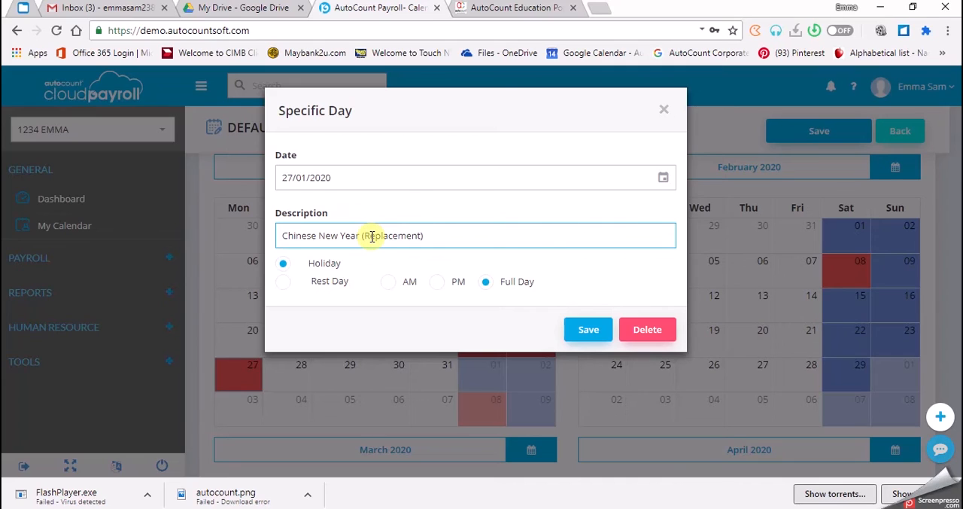
click(645, 335)
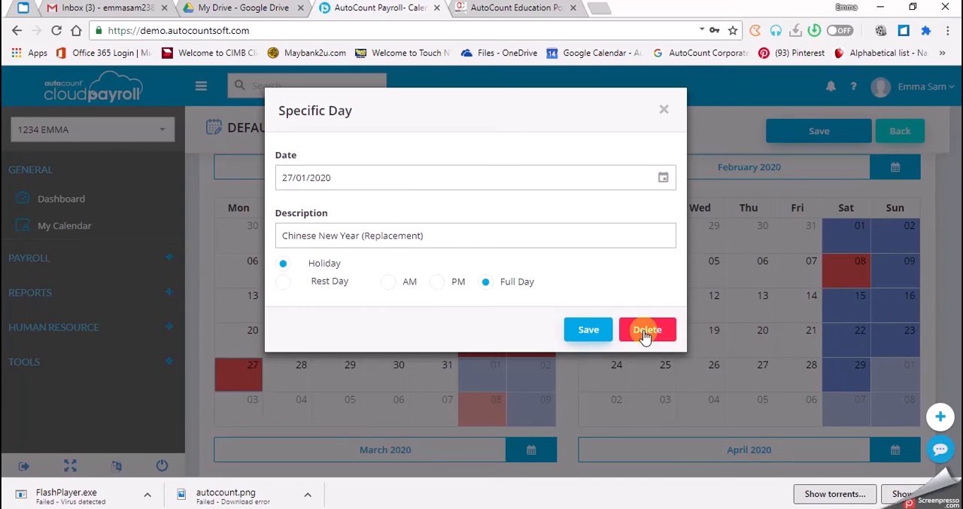
click(590, 337)
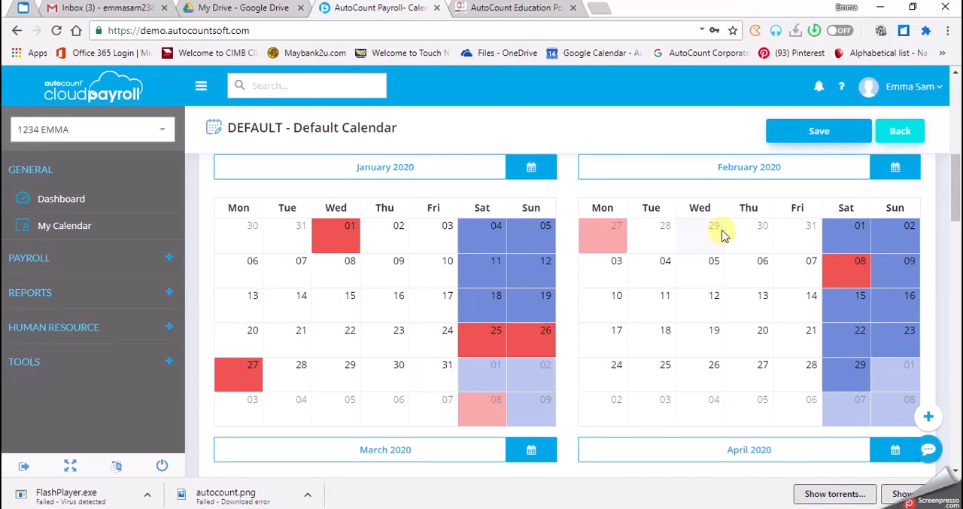
- Apply January's month information, using 26 specific working days, to all months and save the default calendar
drag(957, 188, 957, 158)
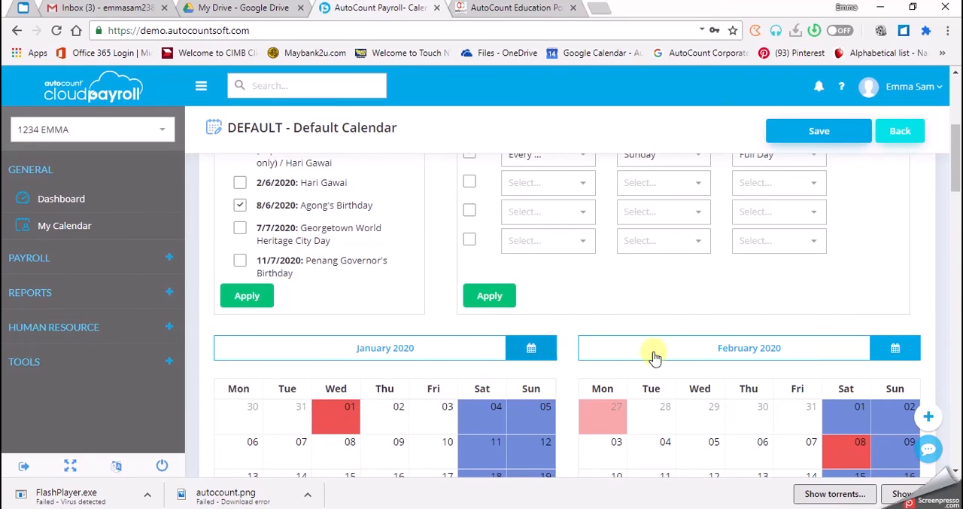
click(534, 355)
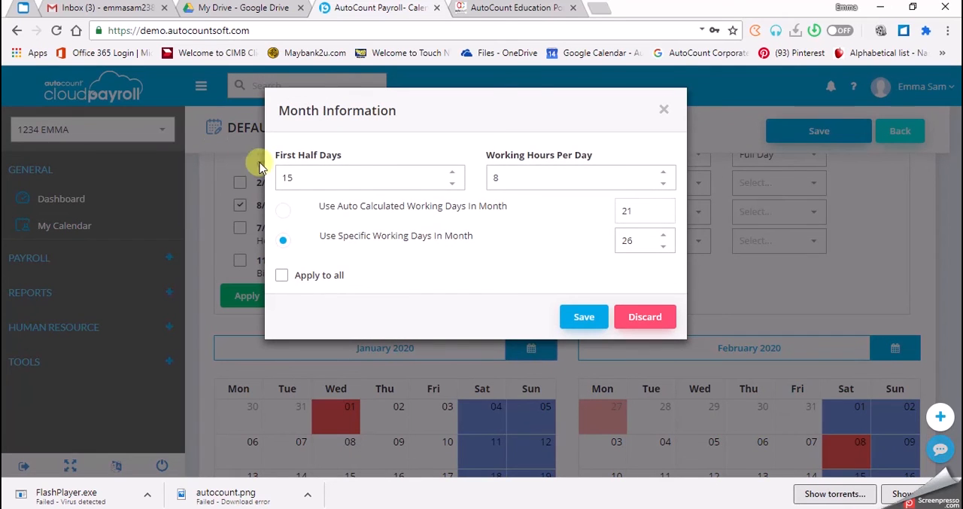
click(340, 174)
click(629, 241)
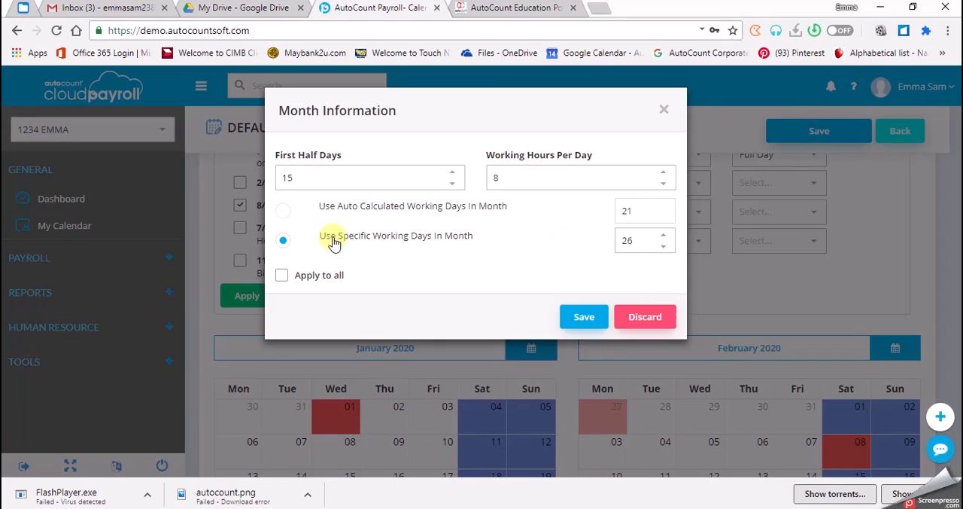
click(623, 241)
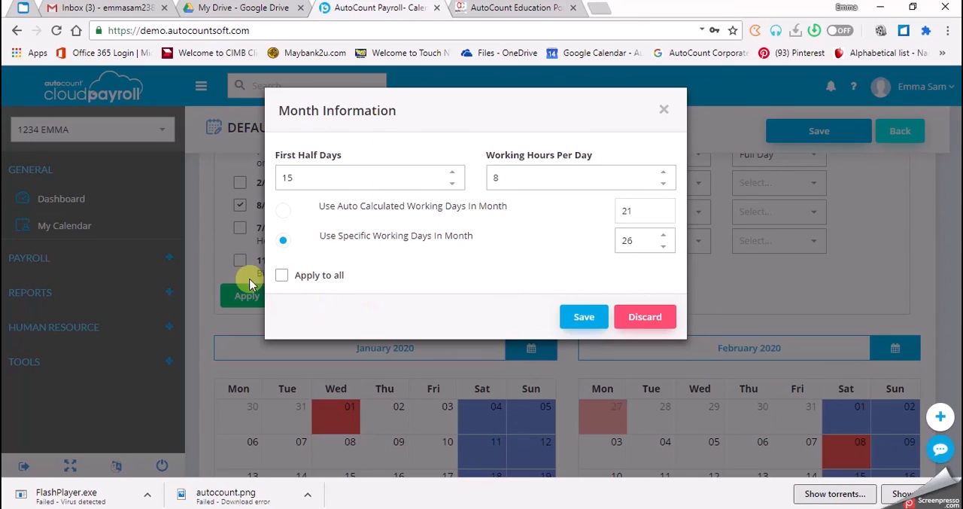
click(281, 278)
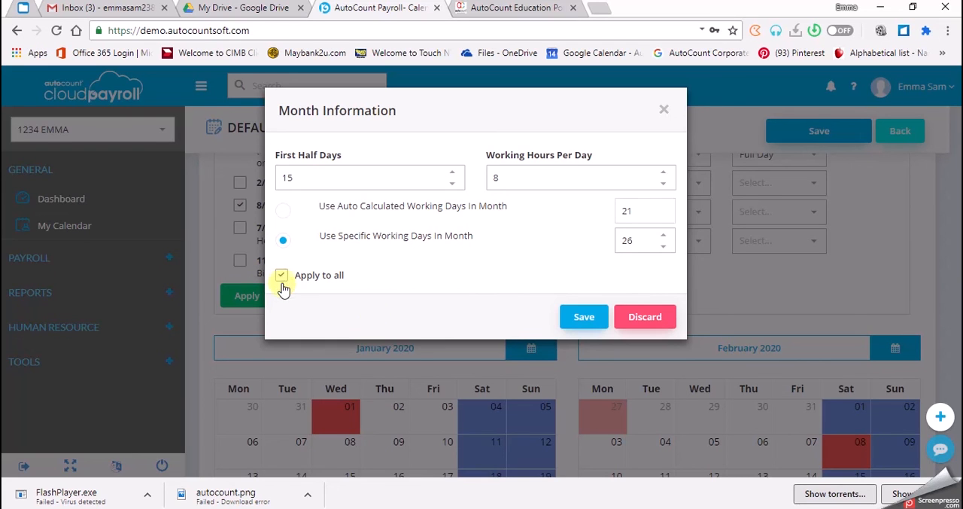
click(587, 322)
click(586, 318)
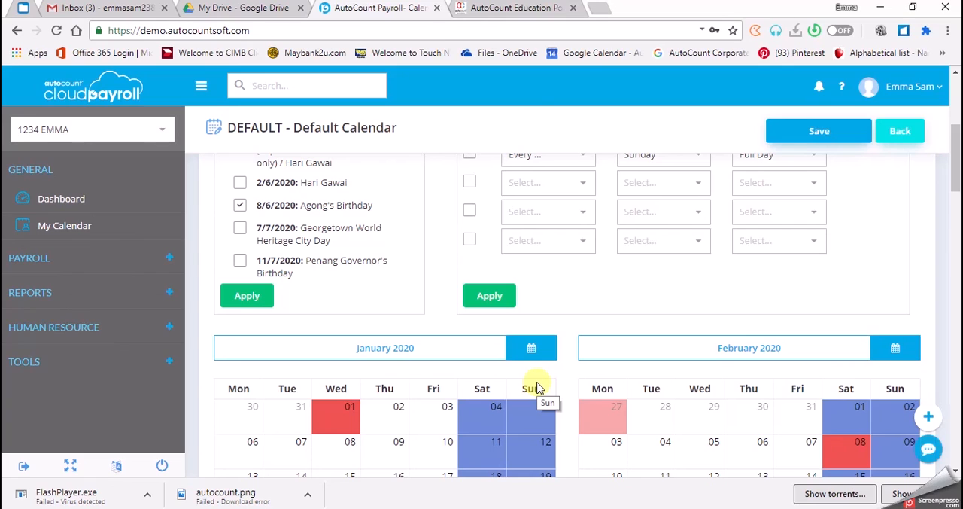
scroll(820, 176, up, 3)
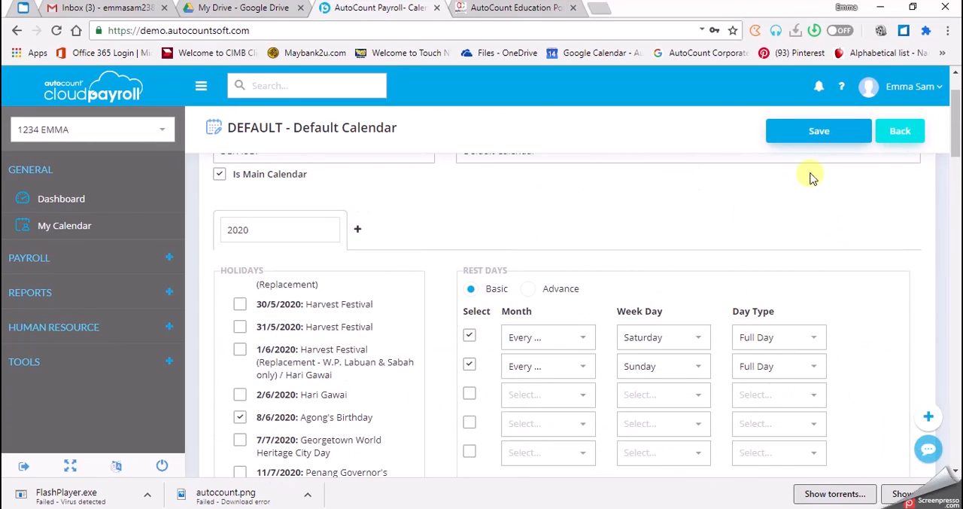
click(799, 134)
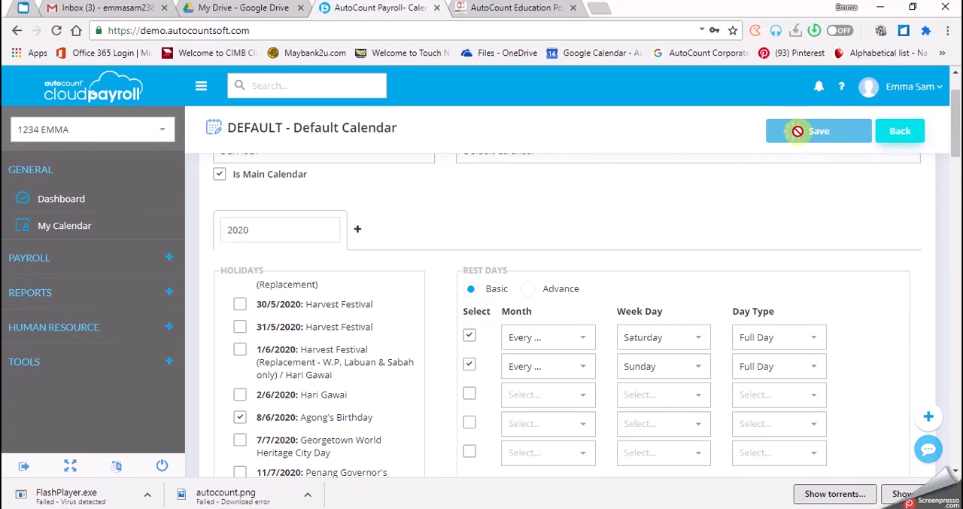